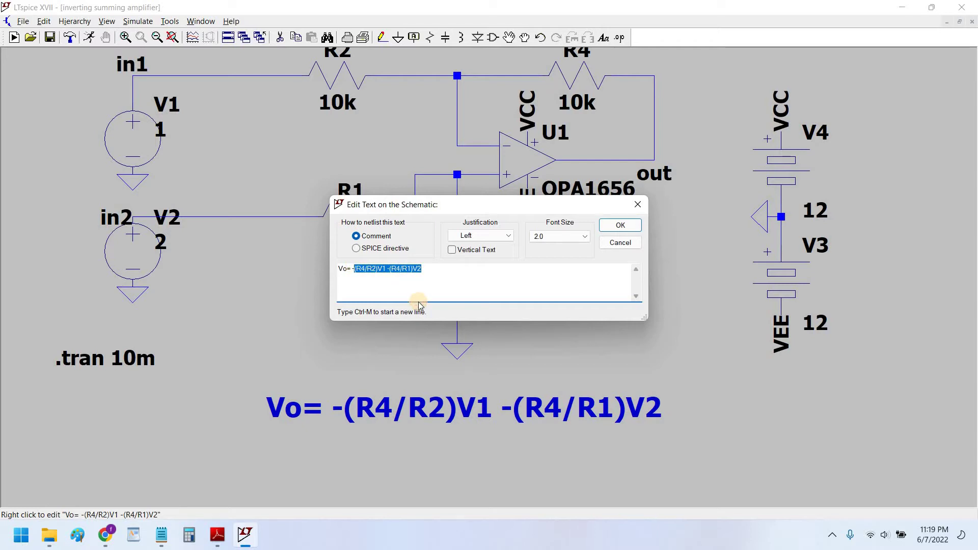
- Rewrite the output formula comment as Vo= V1(R4+R2)/(R3+R1)*R3/R2 -V2(R4/R2) and move it further left beneath the circuit
drag(480, 204, 488, 217)
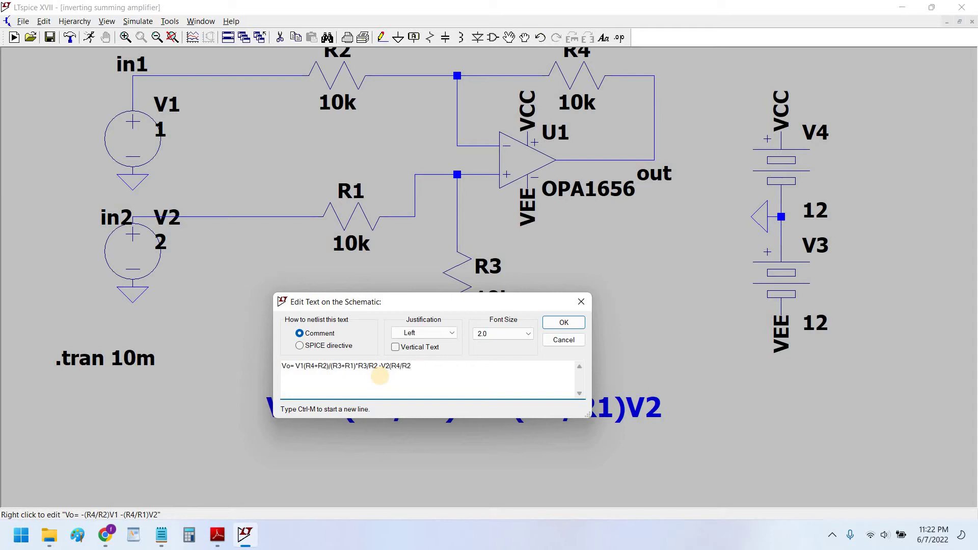
key(Return)
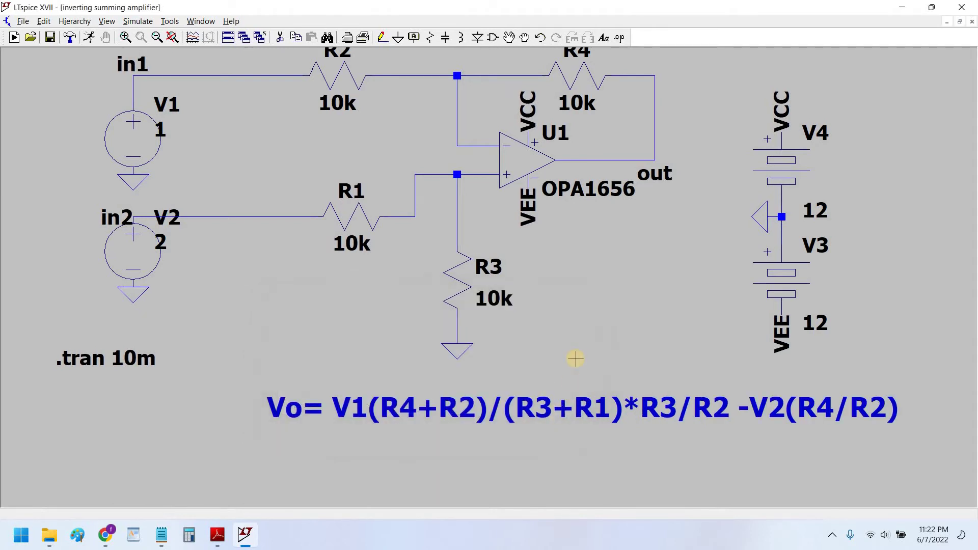
scroll(579, 359, down, 1)
click(525, 37)
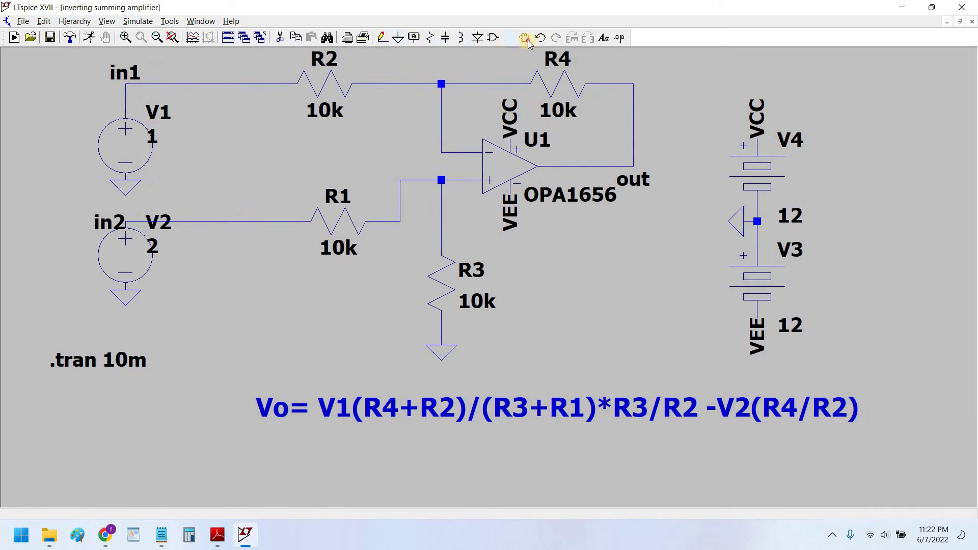
click(371, 408)
click(275, 409)
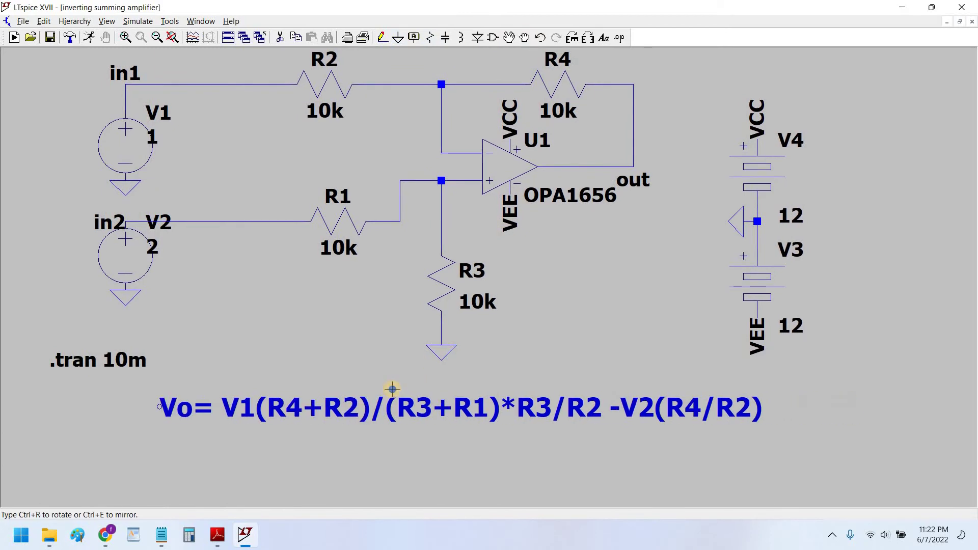
right_click(321, 379)
- Underline the (R4+R2)/(R3+R1) and R4/R2 terms of the output formula with wire lines
mouse_move(323, 338)
mouse_down()
mouse_move(328, 365)
mouse_move(334, 351)
mouse_up()
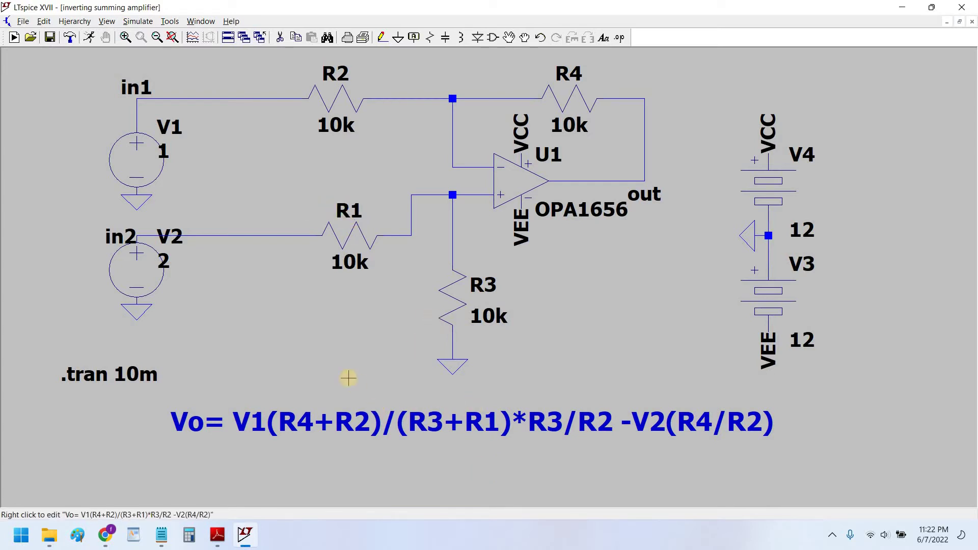
drag(350, 375, 353, 372)
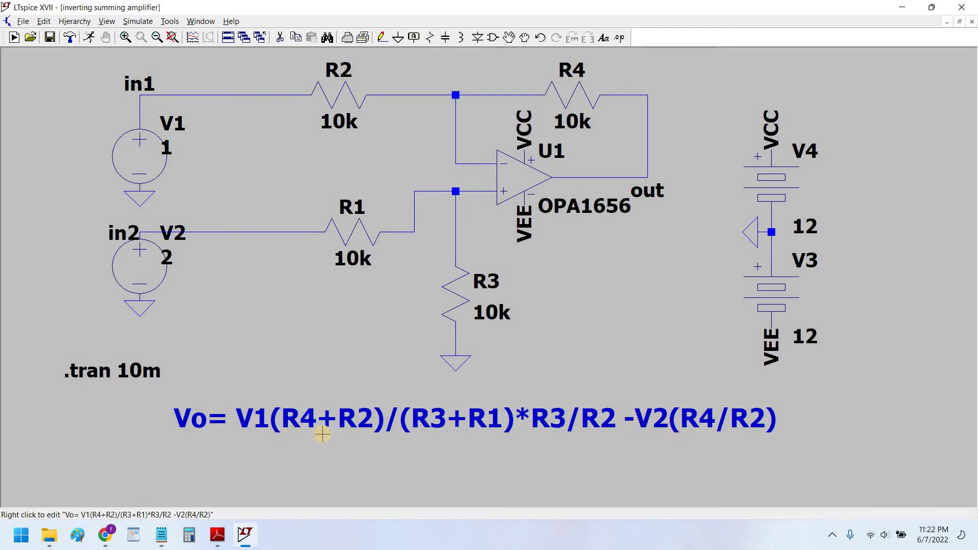
click(381, 38)
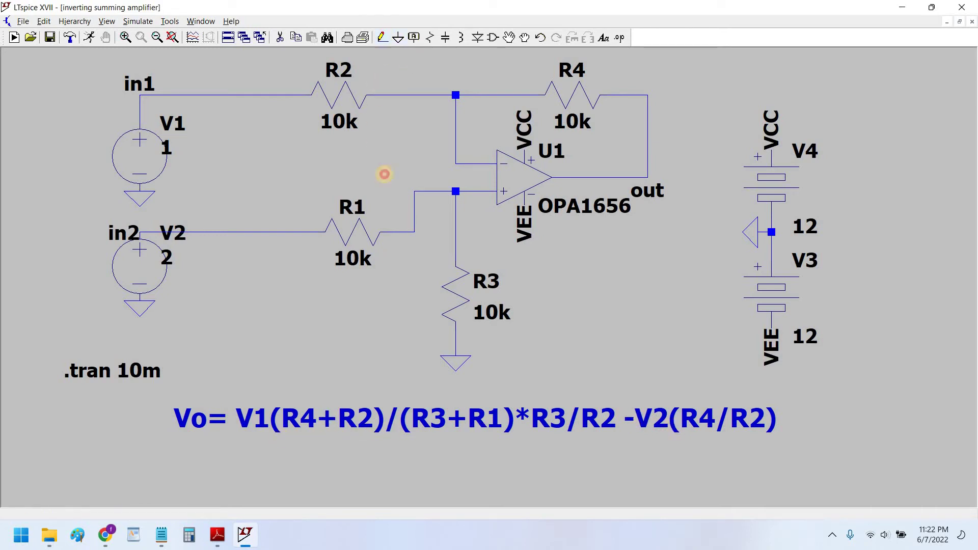
click(279, 437)
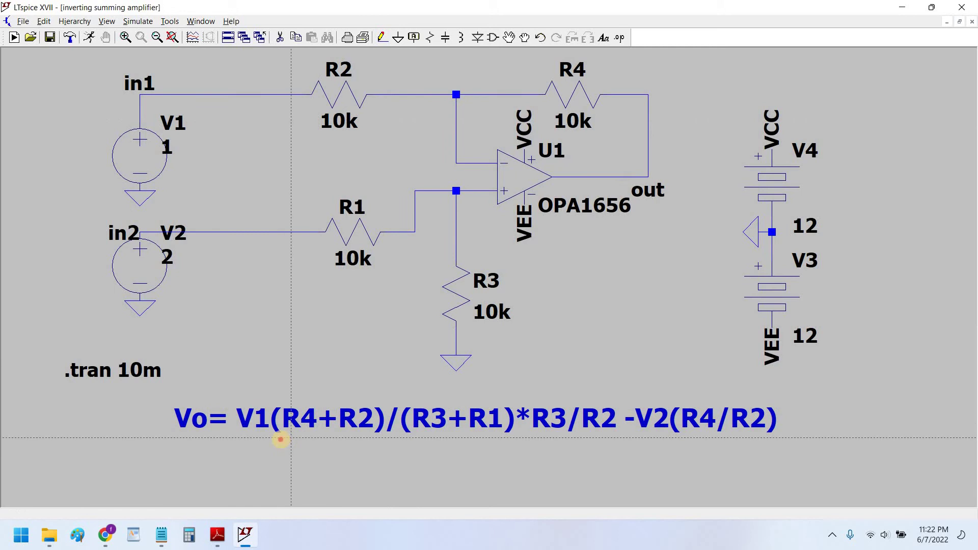
click(511, 442)
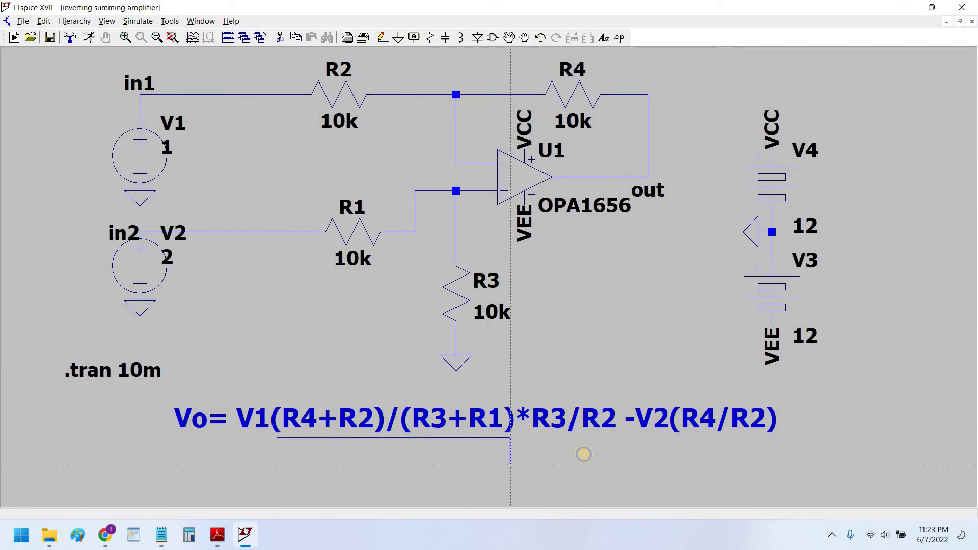
right_click(582, 453)
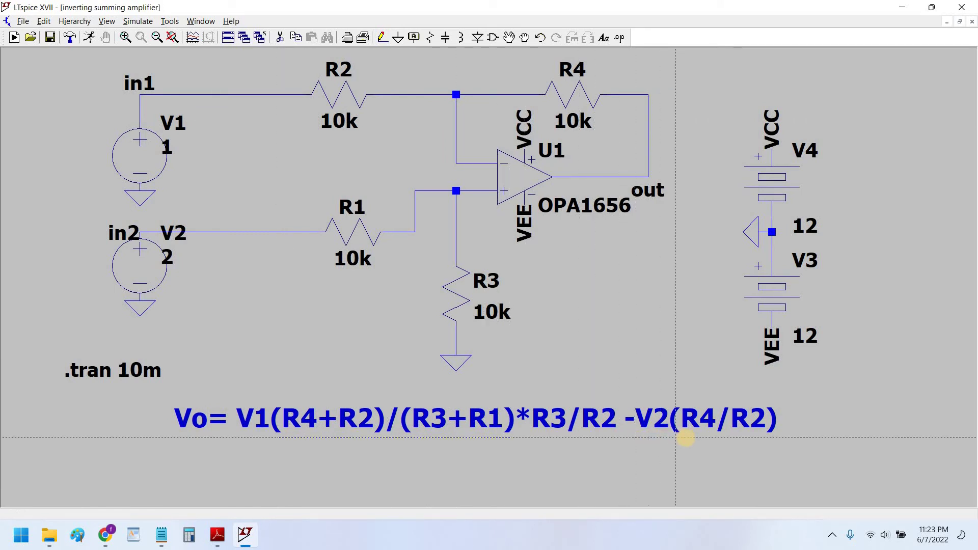
click(688, 437)
click(772, 437)
right_click(766, 465)
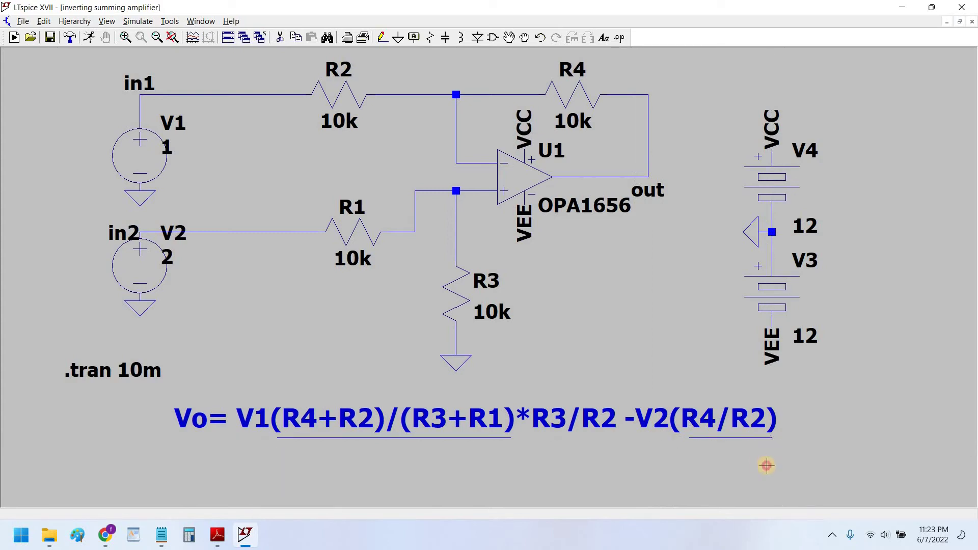
drag(349, 439, 357, 446)
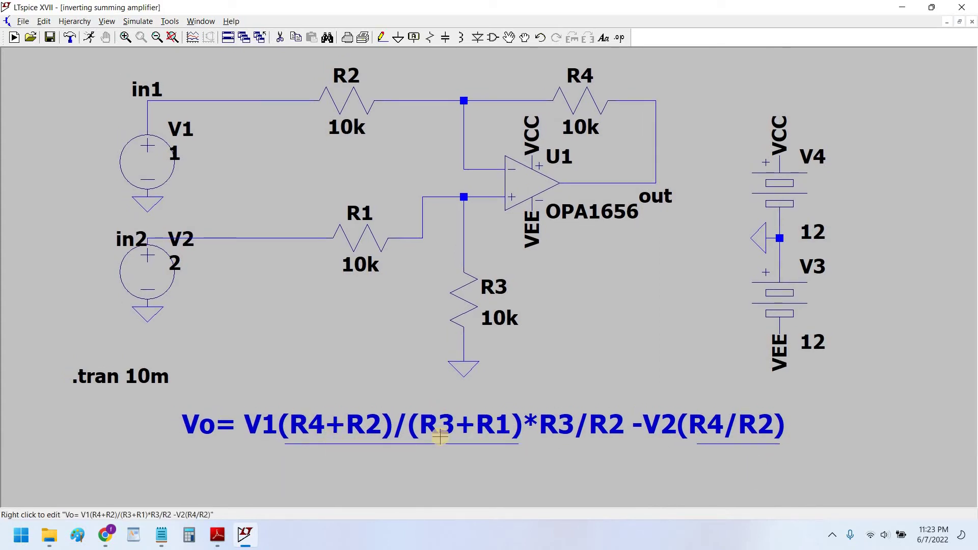
click(415, 460)
click(355, 350)
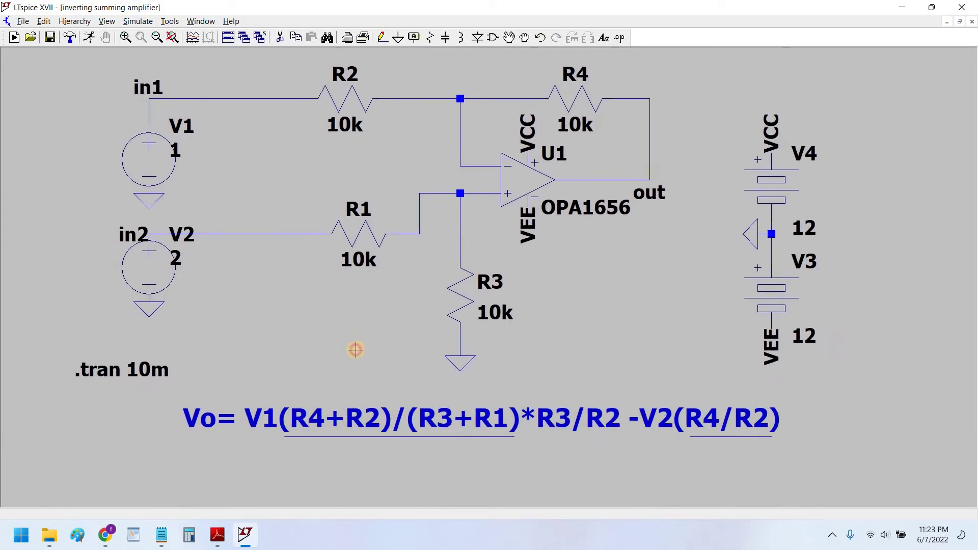
drag(356, 350, 362, 353)
click(522, 43)
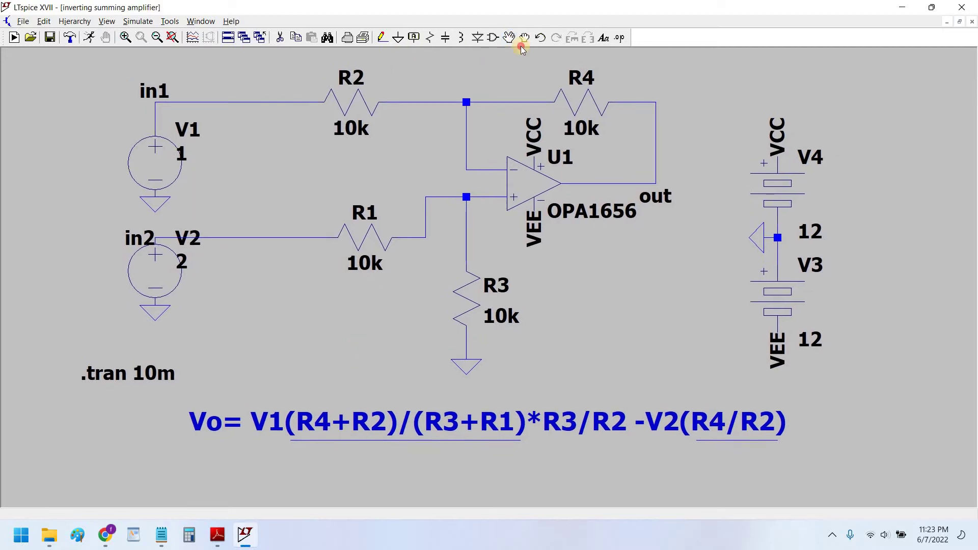
click(462, 428)
click(463, 429)
key(Escape)
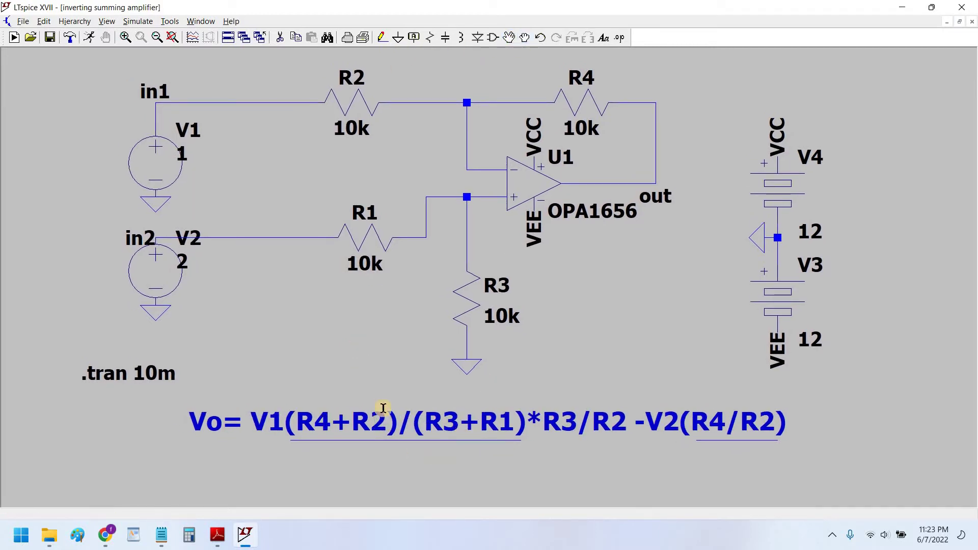
drag(369, 386, 419, 397)
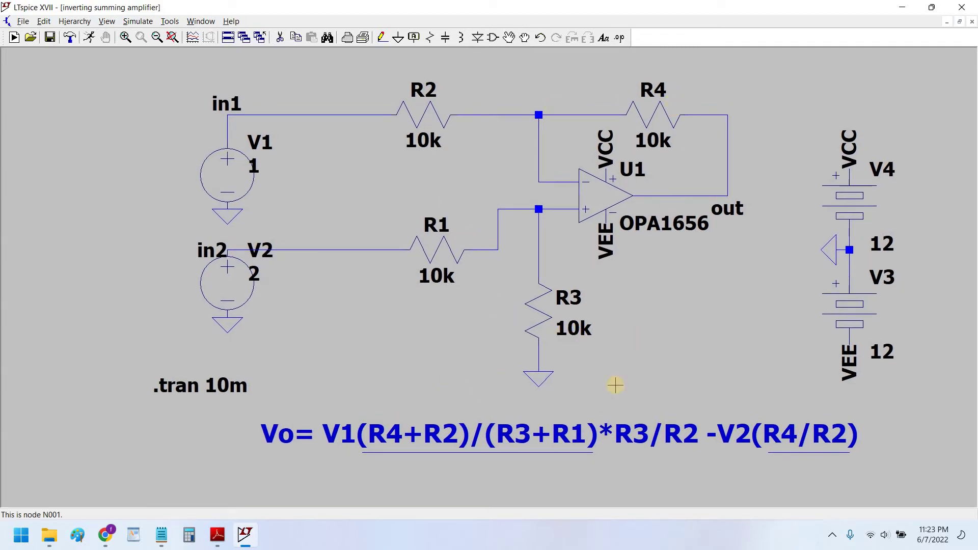
click(439, 396)
click(437, 389)
drag(436, 388, 429, 369)
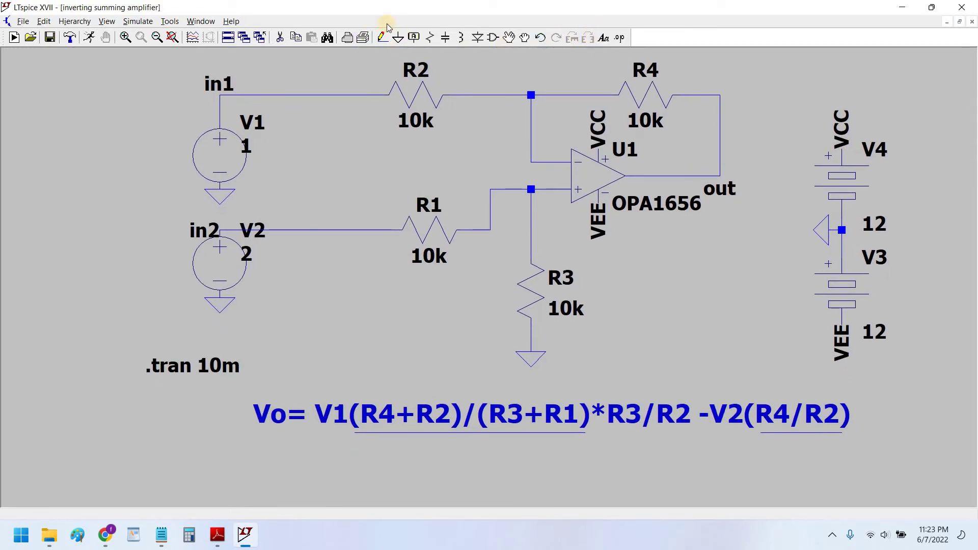
- Duplicate the output formula directly below the original and change the copy's text to Vo= V1-V2
click(295, 37)
click(382, 415)
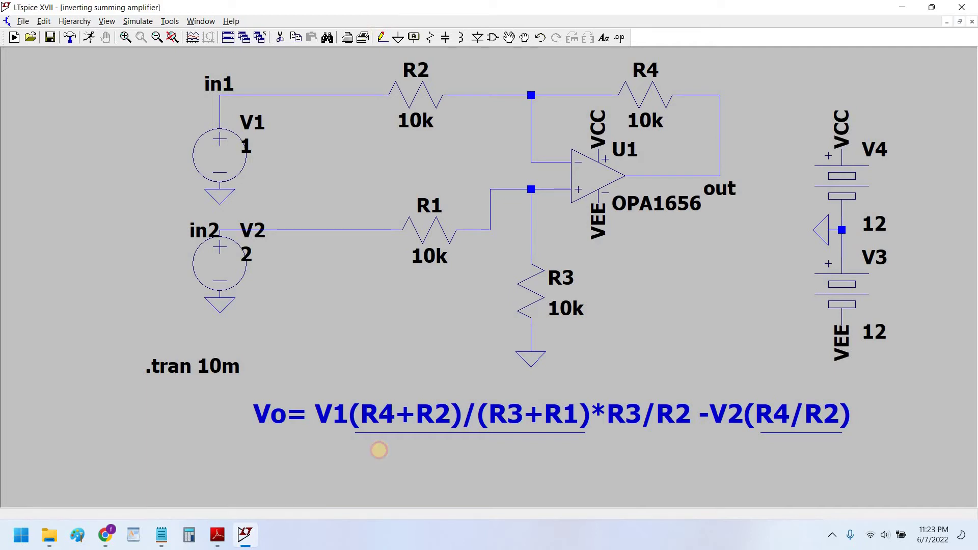
right_click(383, 451)
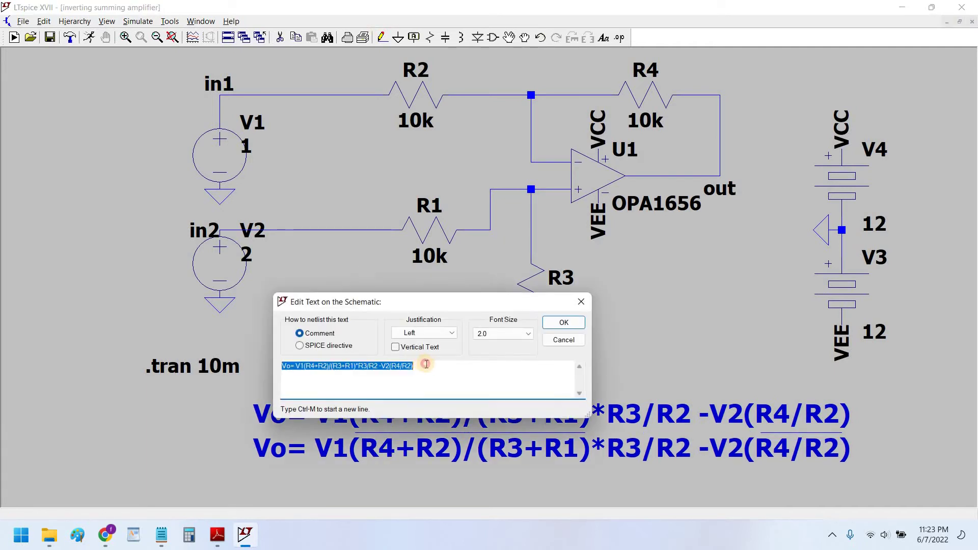
drag(425, 365, 379, 406)
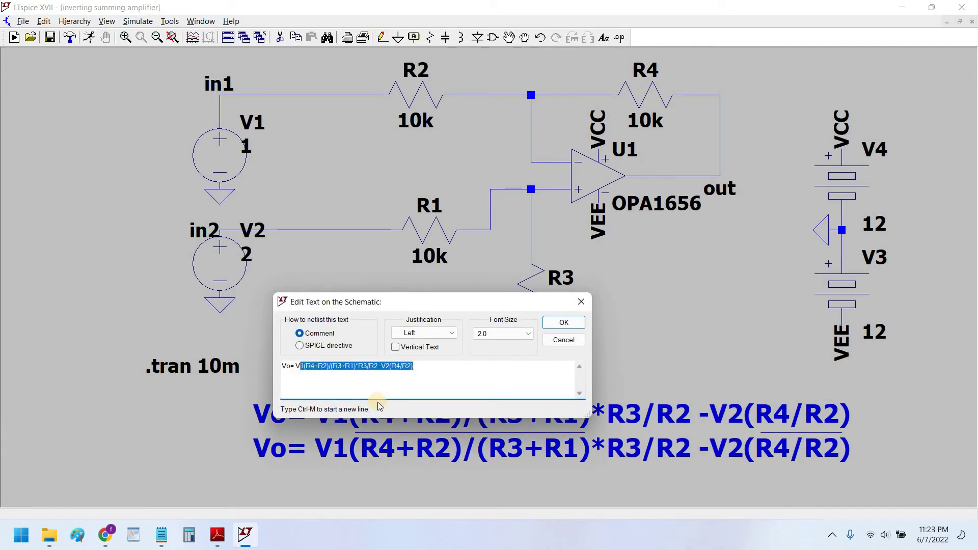
text(1-V24)
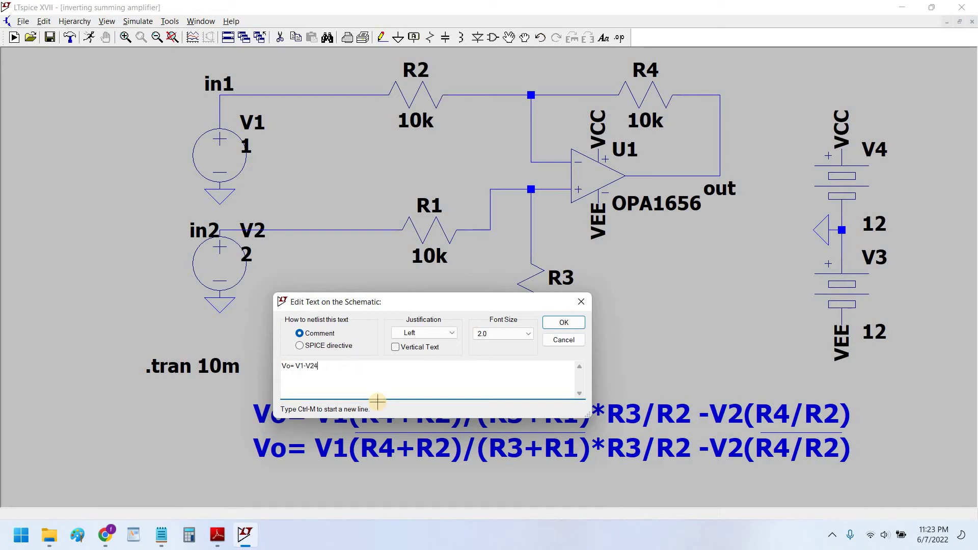
key(Return)
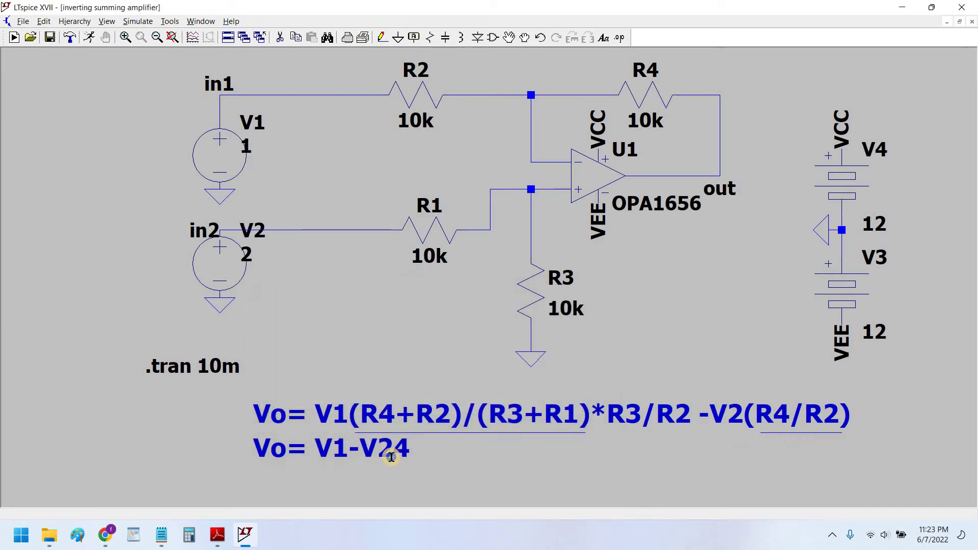
right_click(393, 366)
click(374, 370)
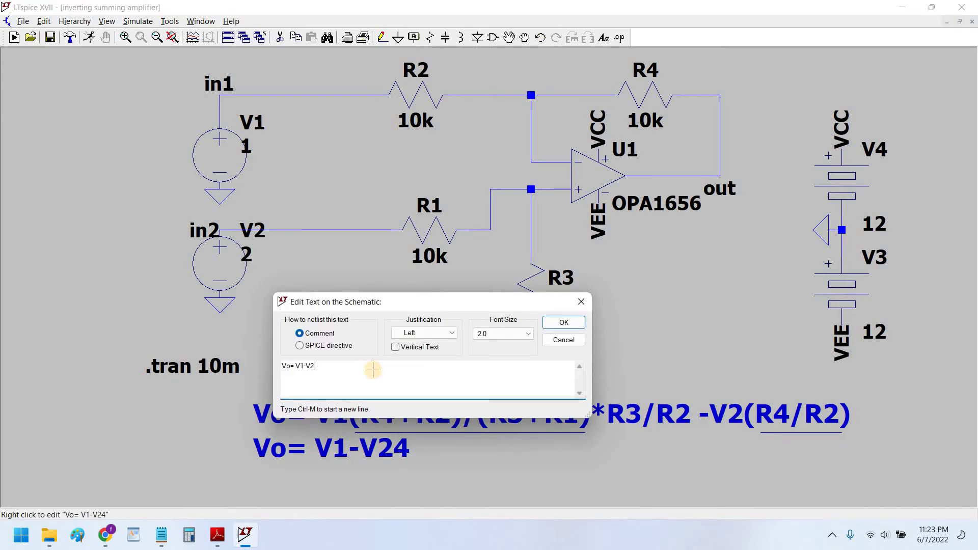
key(Return)
drag(377, 343, 333, 371)
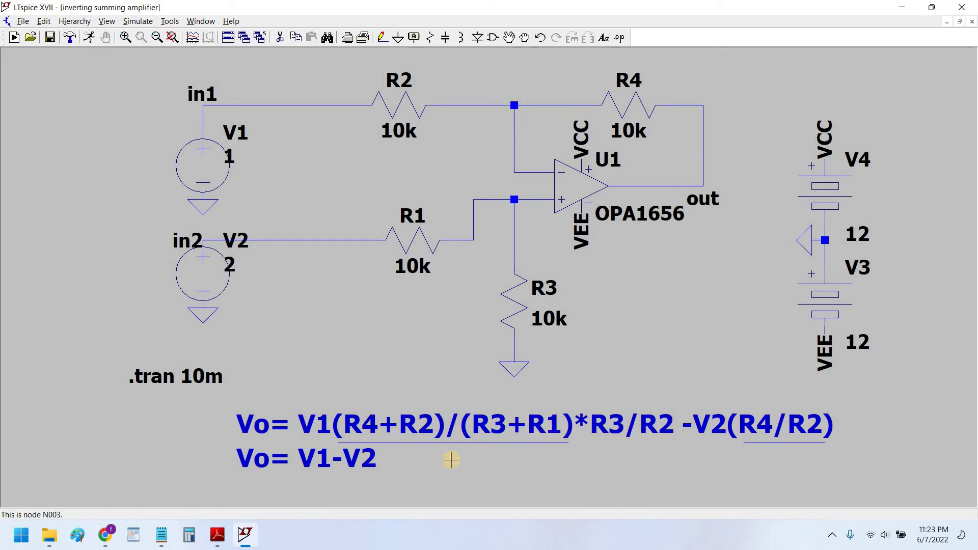
drag(452, 459, 446, 440)
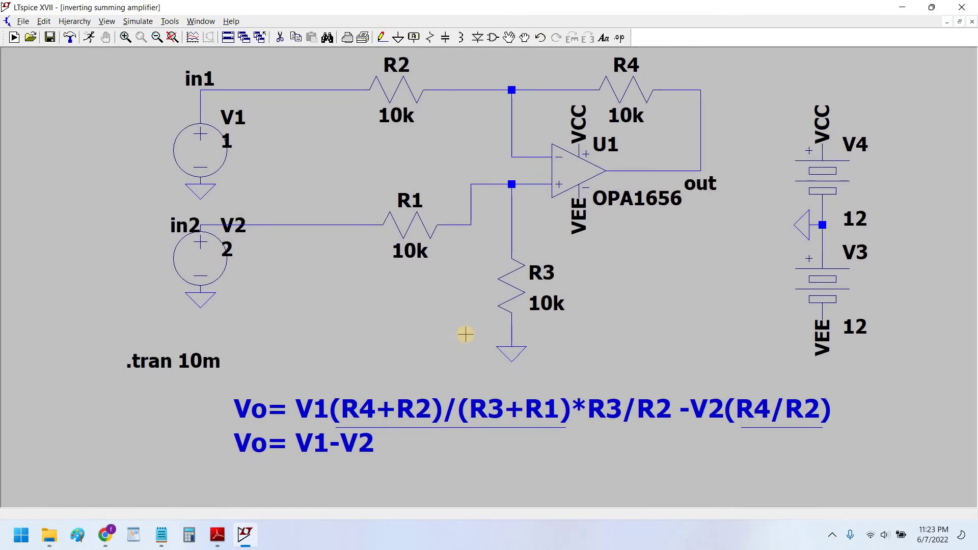
drag(408, 327, 408, 335)
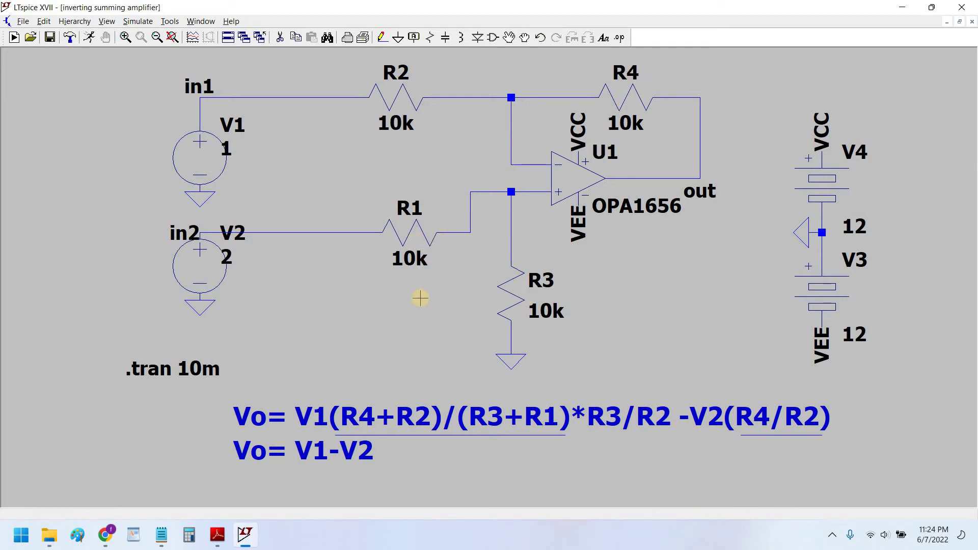
drag(414, 305, 385, 333)
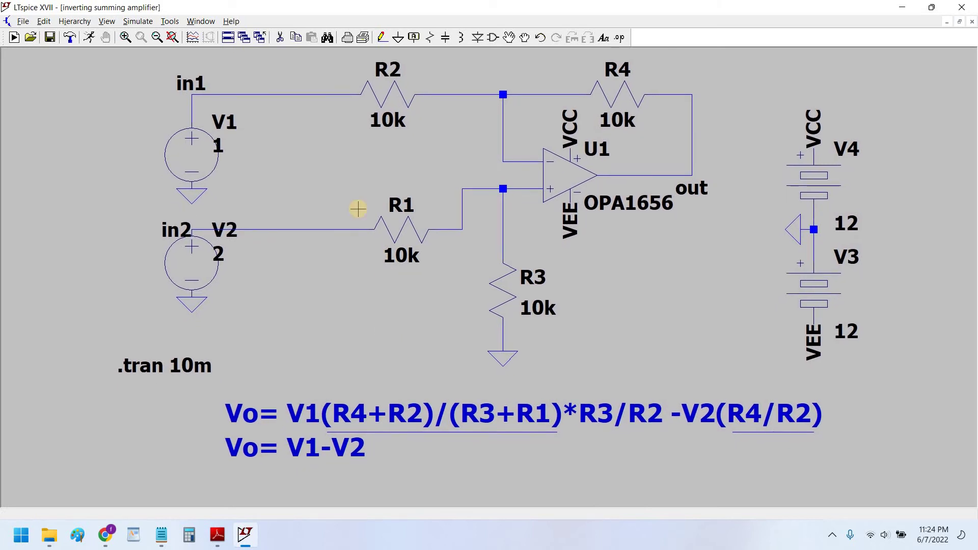
drag(353, 275, 355, 262)
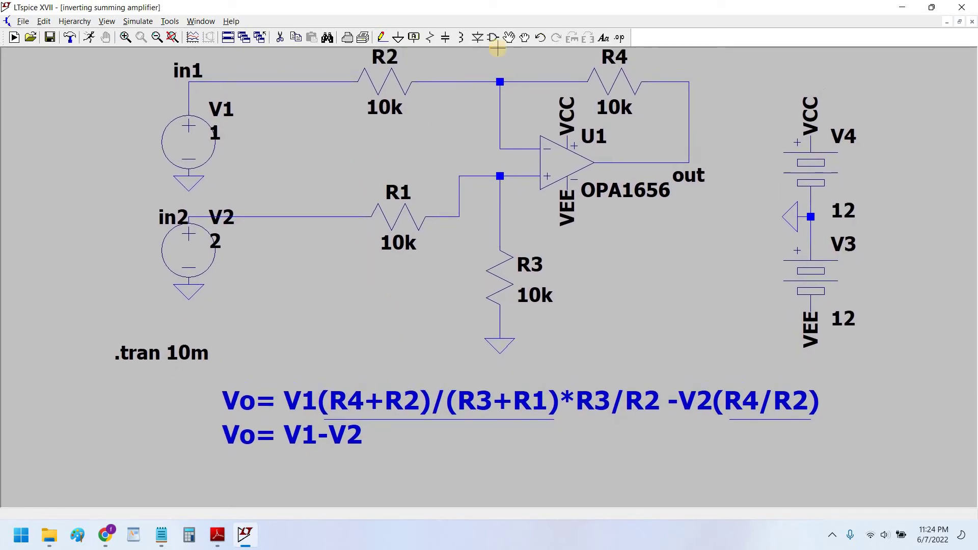
- Place another copy of the full output formula below the Vo= V1-V2 line, aligned with it
click(297, 35)
click(345, 397)
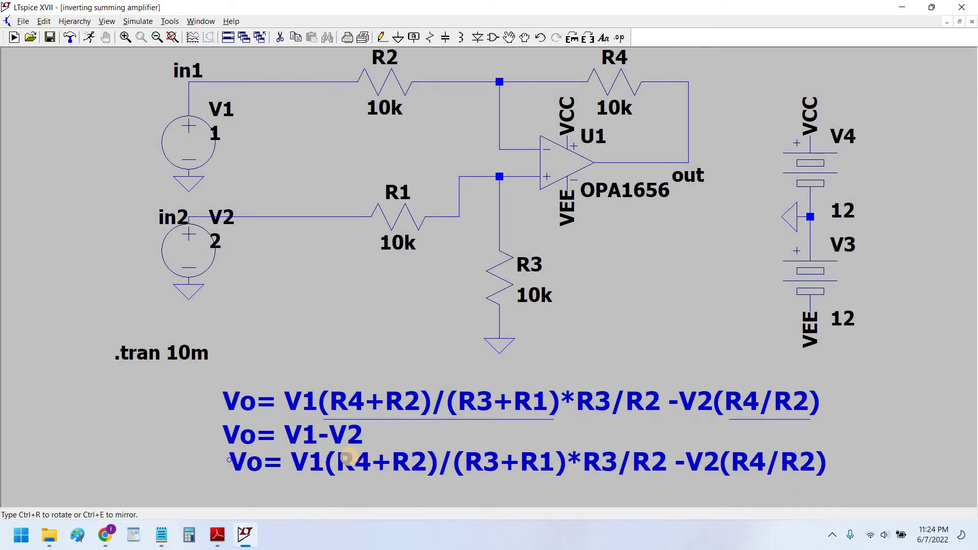
click(345, 464)
right_click(346, 341)
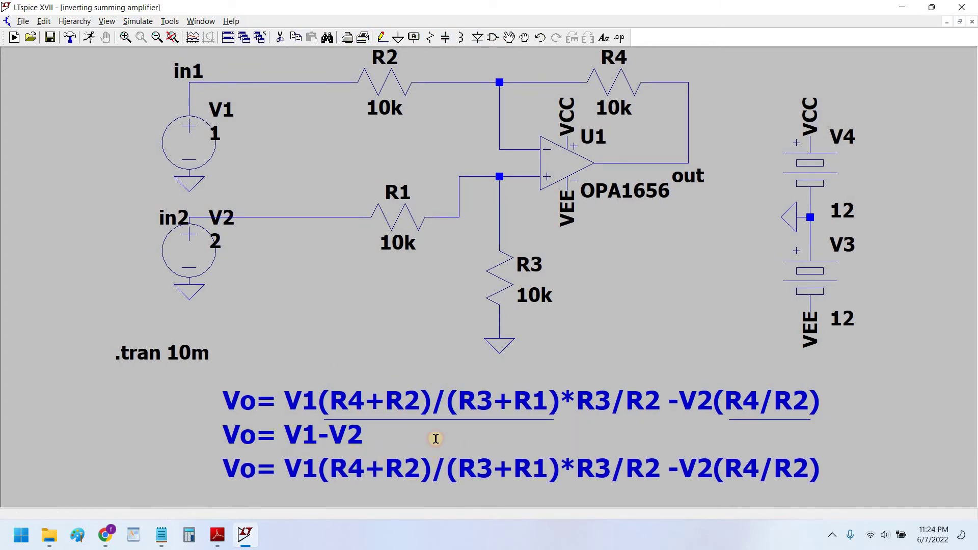
drag(436, 438, 433, 417)
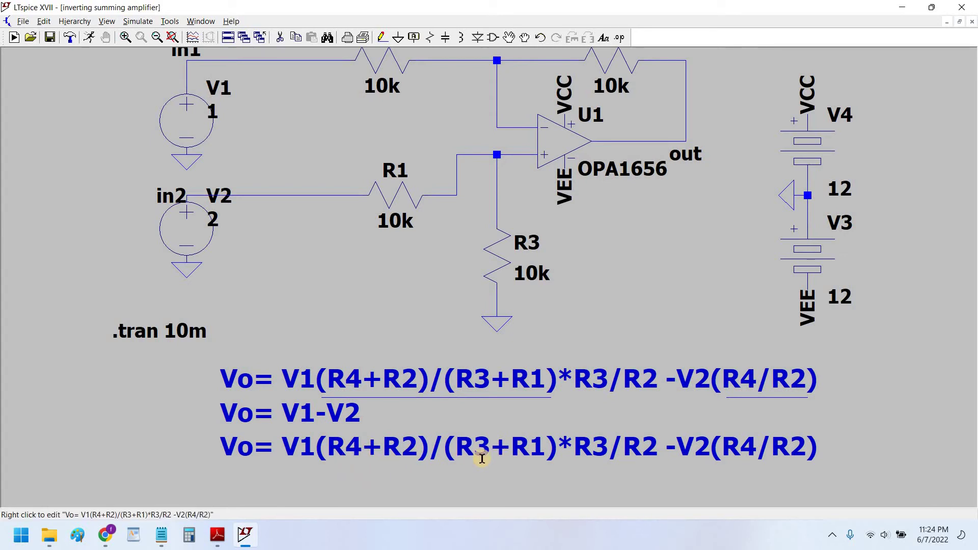
- Remove the (R4+R2)/(R3+R1)* factor from the lowest formula copy so it reads Vo= V1R3/R2 -V2(R4/R2)
right_click(525, 452)
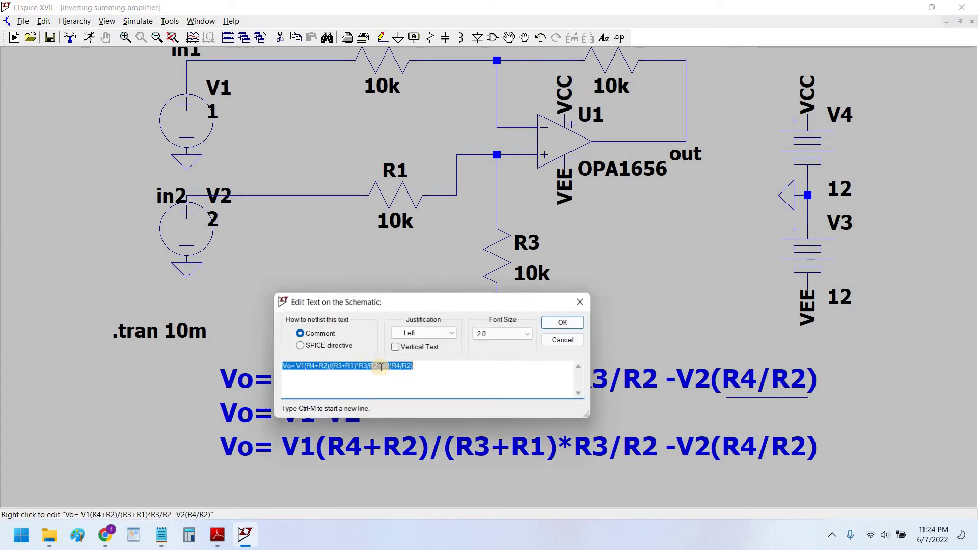
click(333, 366)
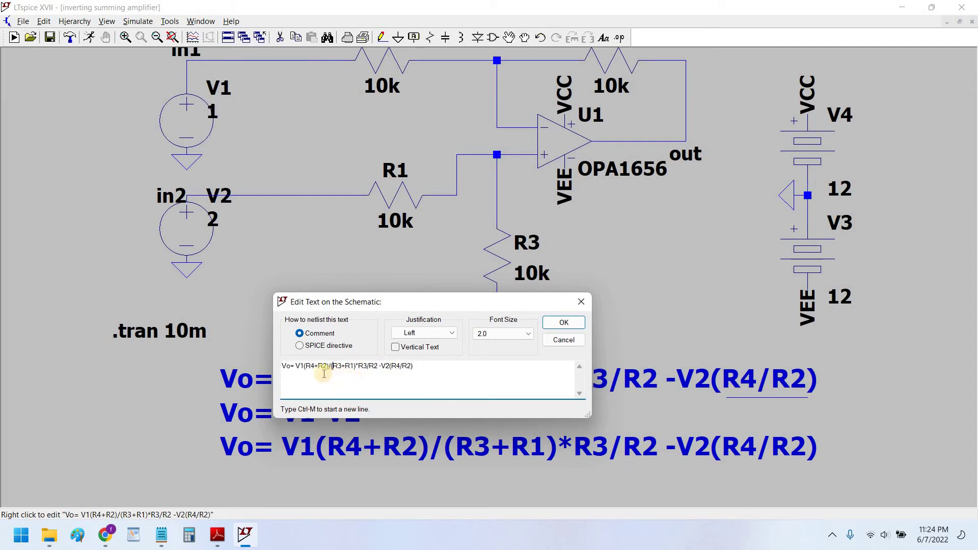
click(304, 366)
drag(356, 380, 356, 380)
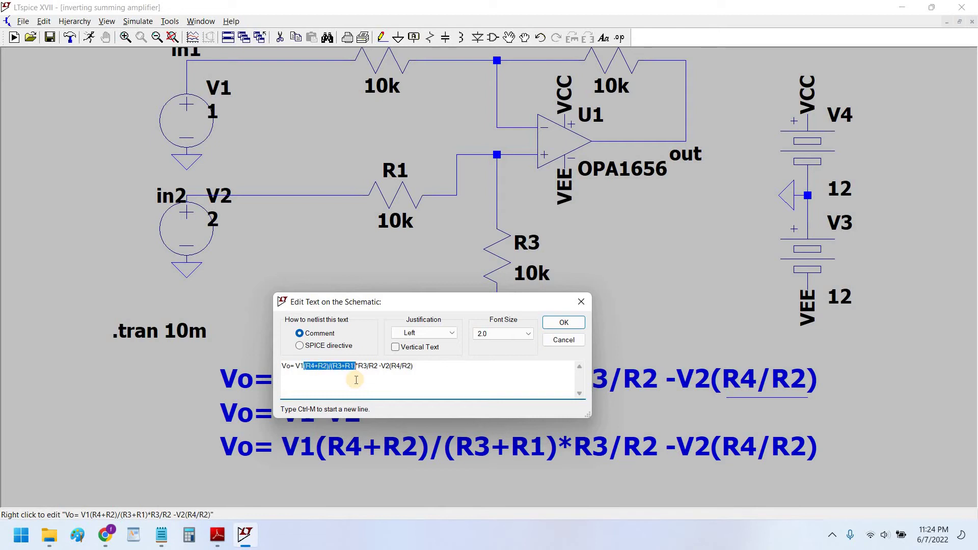
key(Delete)
key(Delete)
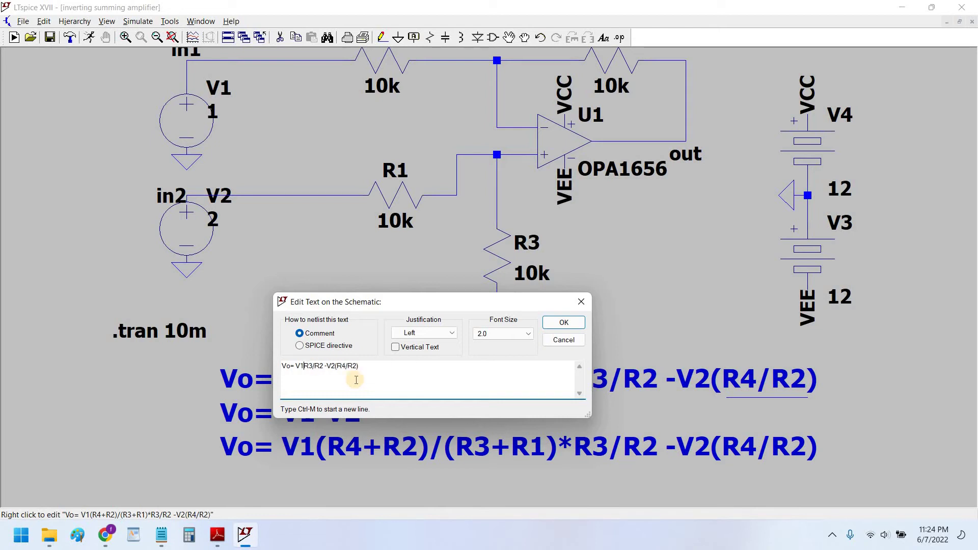
key(Return)
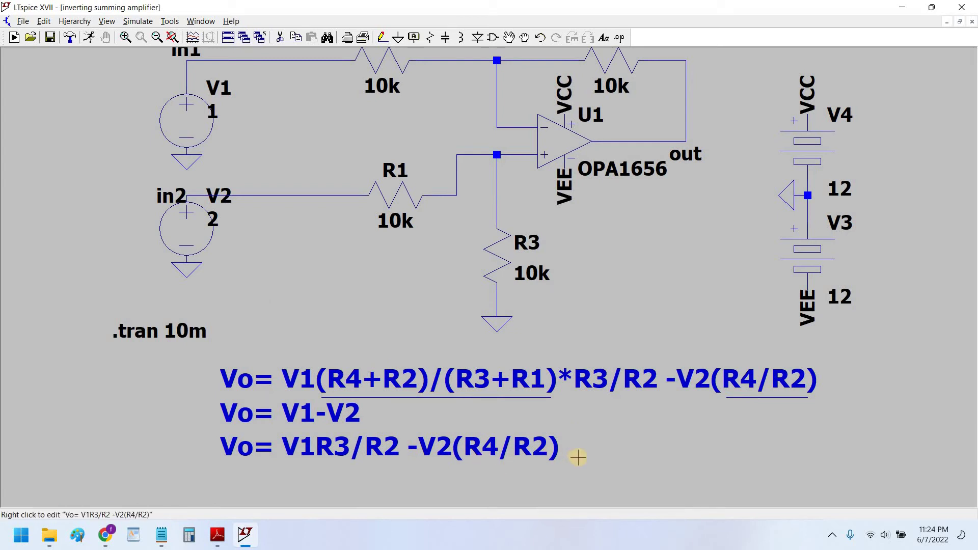
- Rewrite the lowest formula comment beneath the circuit as Vo= (R4/R2)V1-V2
drag(586, 456, 583, 465)
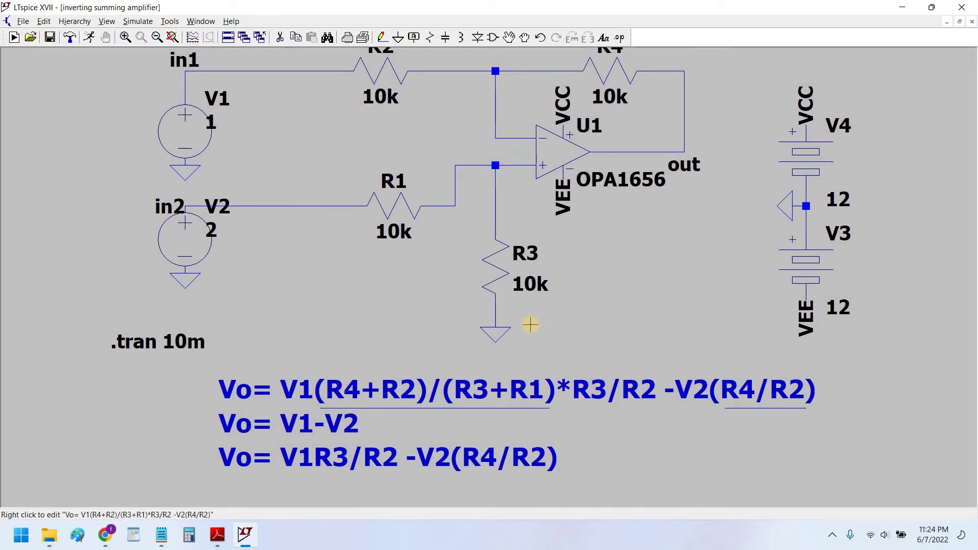
mouse_move(446, 329)
mouse_down()
mouse_move(445, 338)
mouse_move(447, 318)
mouse_up()
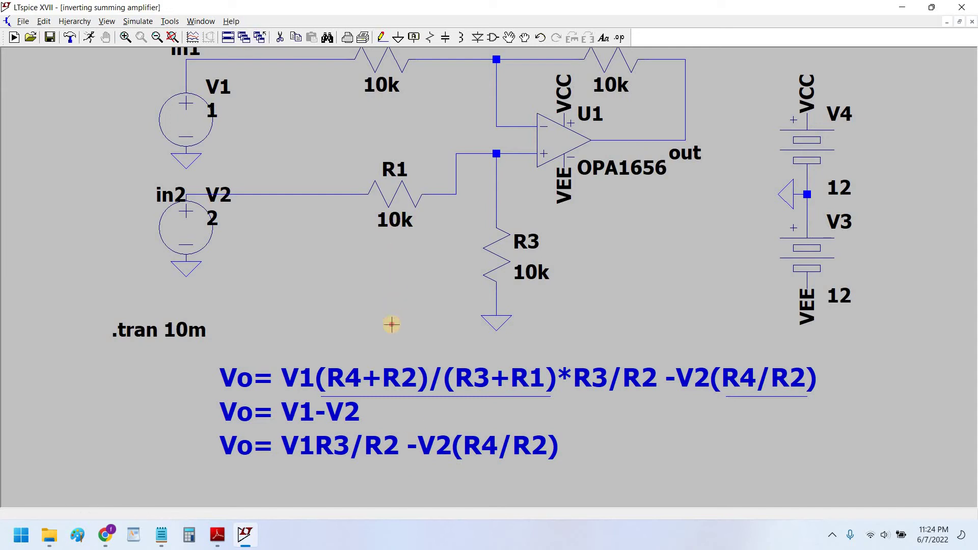
mouse_move(396, 281)
mouse_down()
mouse_move(391, 324)
mouse_move(394, 300)
mouse_up()
drag(374, 450, 376, 418)
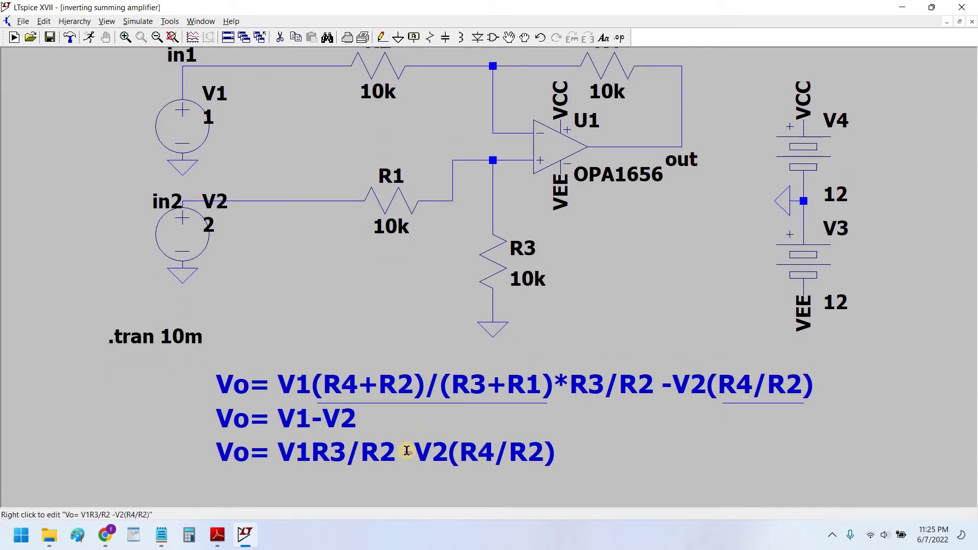
drag(416, 258, 415, 297)
drag(415, 504, 423, 444)
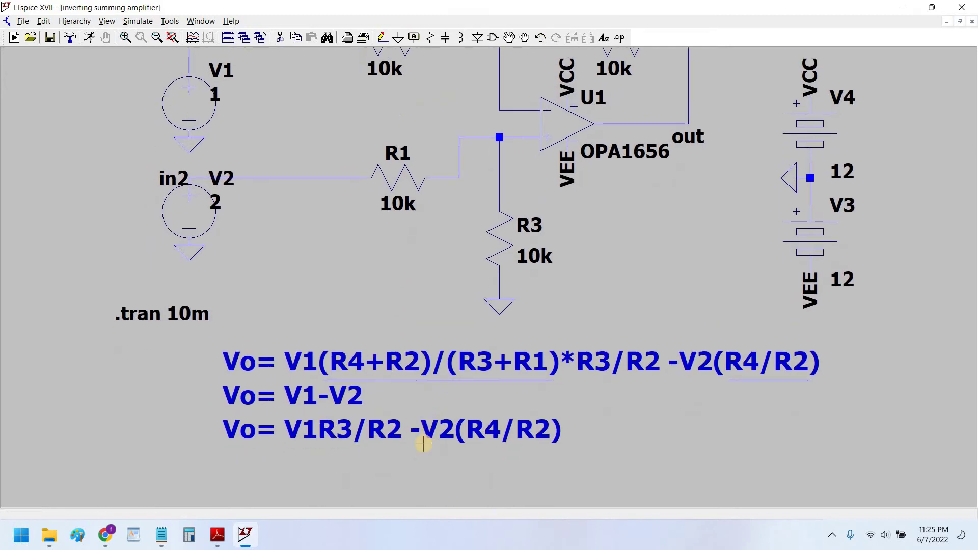
right_click(403, 346)
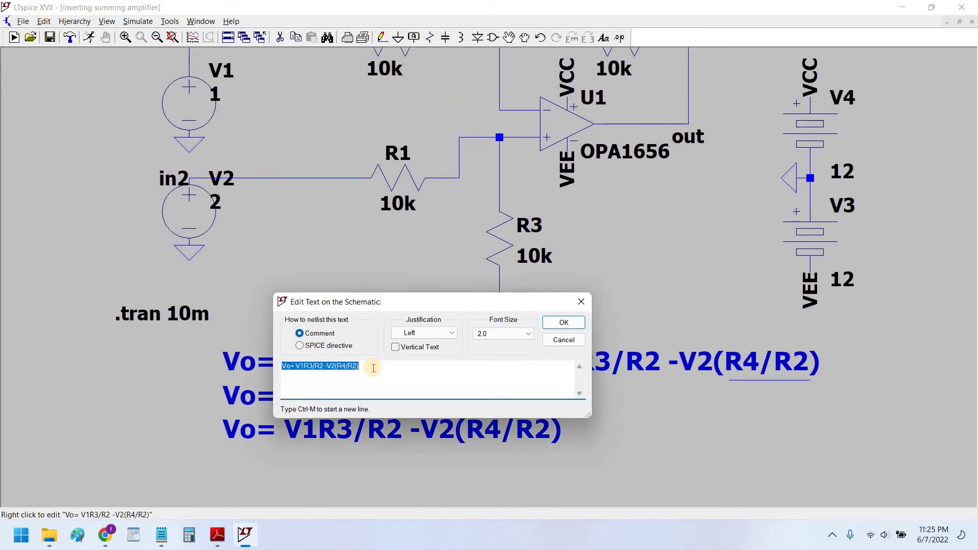
click(373, 368)
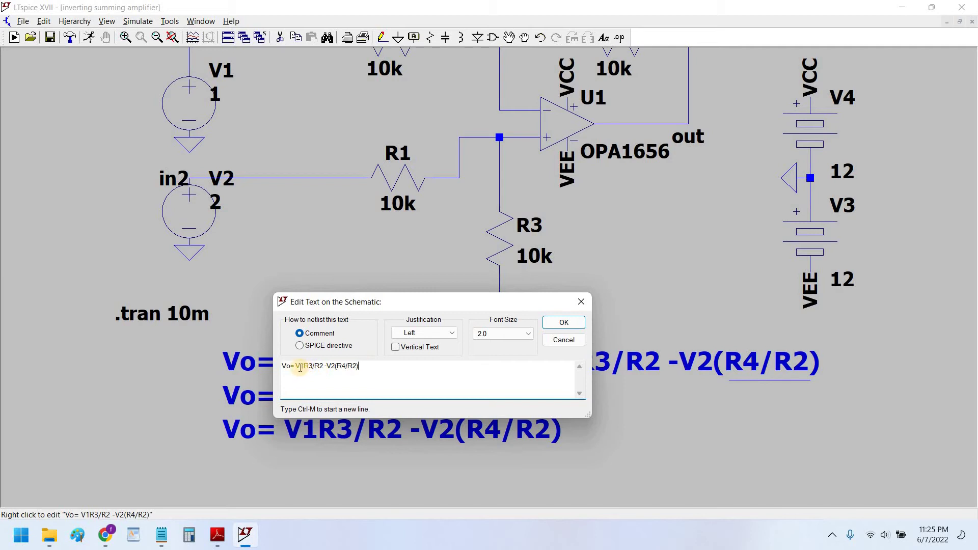
drag(303, 365, 392, 387)
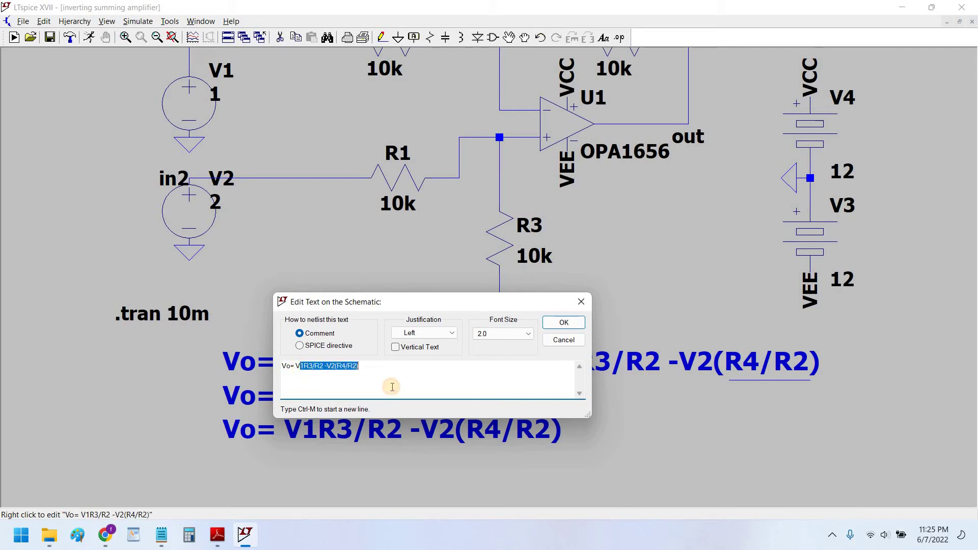
text(1-V2)
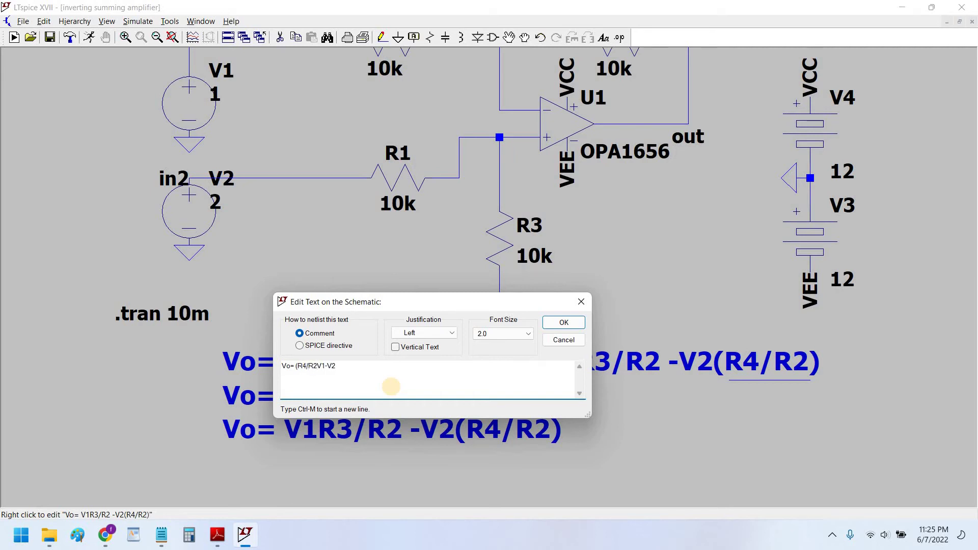
text())
key(Return)
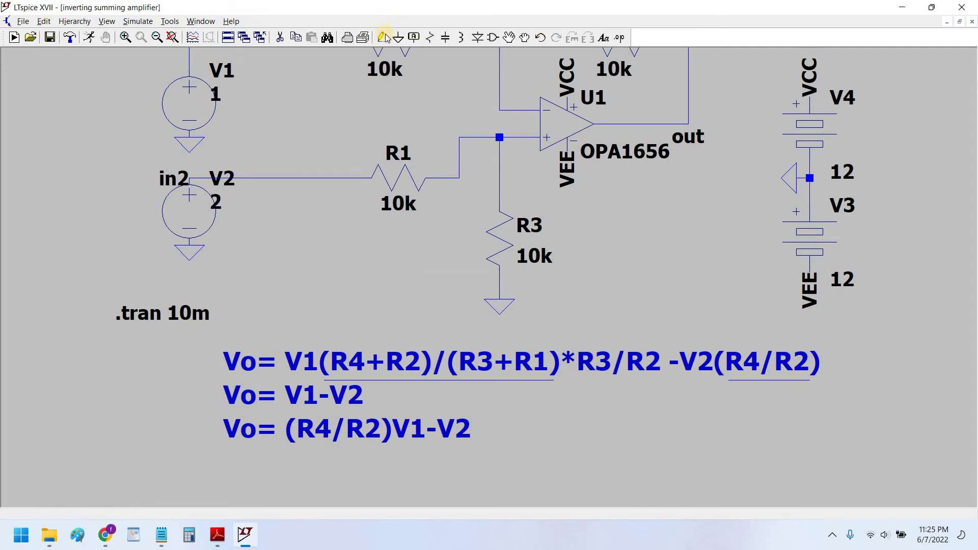
- Underline the (R4/R2) term of the lowest formula with a wire line
click(383, 37)
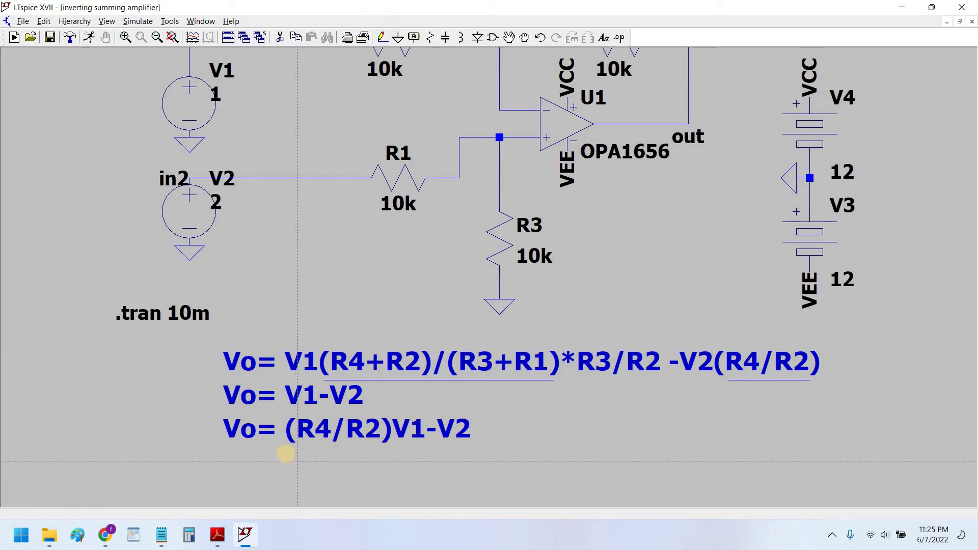
click(285, 454)
click(388, 453)
key(Escape)
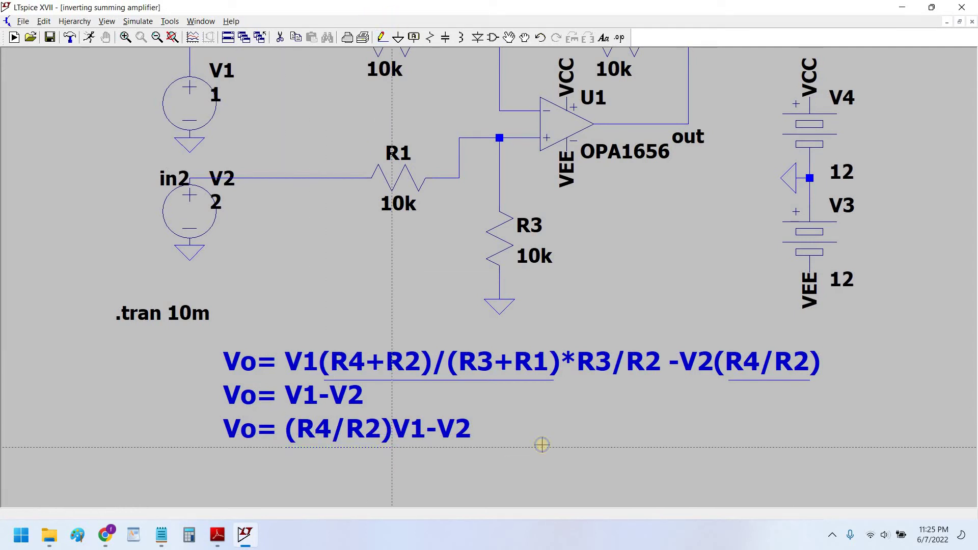
- Enclose V1-V2 in parentheses in the lowest formula so it reads Vo= (R4/R2)(V1-V2)
drag(542, 445, 537, 480)
drag(411, 342, 406, 375)
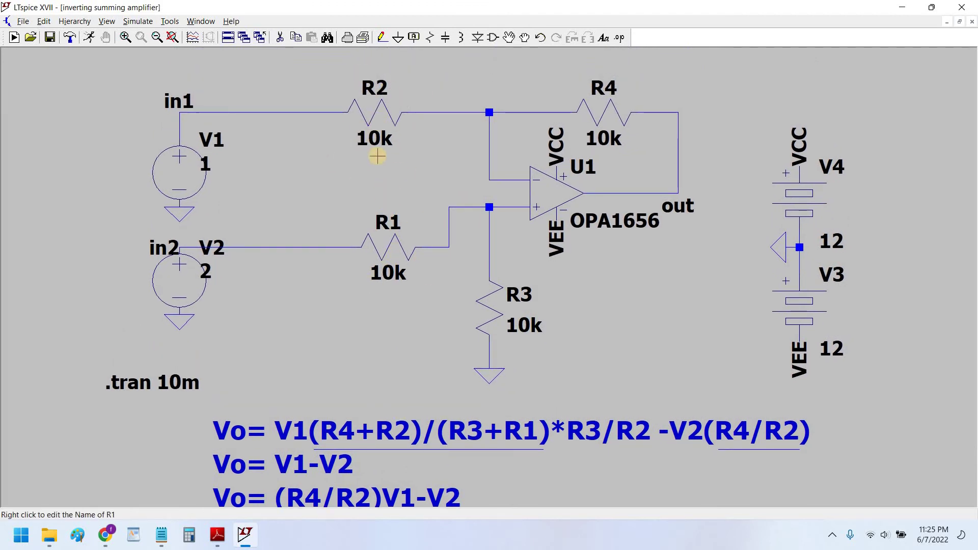
drag(616, 109, 604, 103)
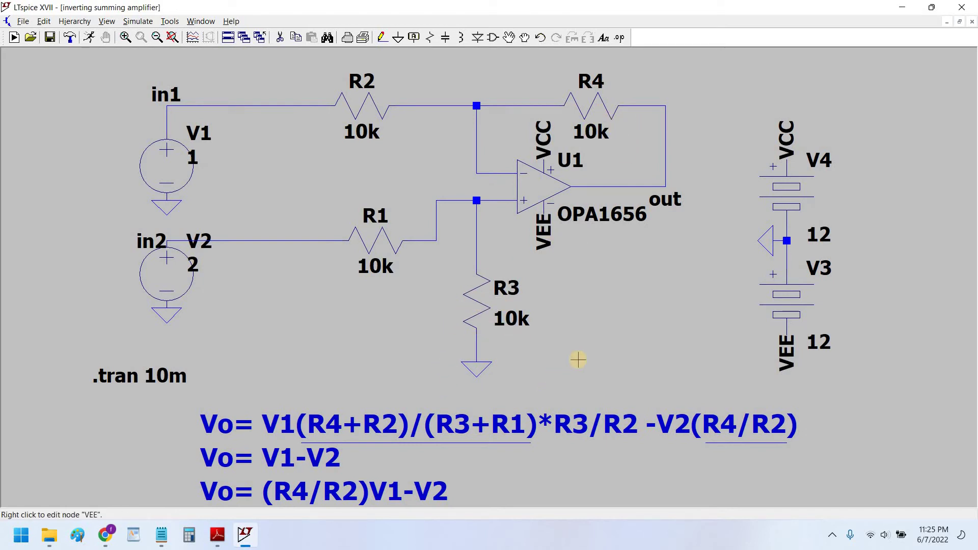
drag(588, 303, 592, 252)
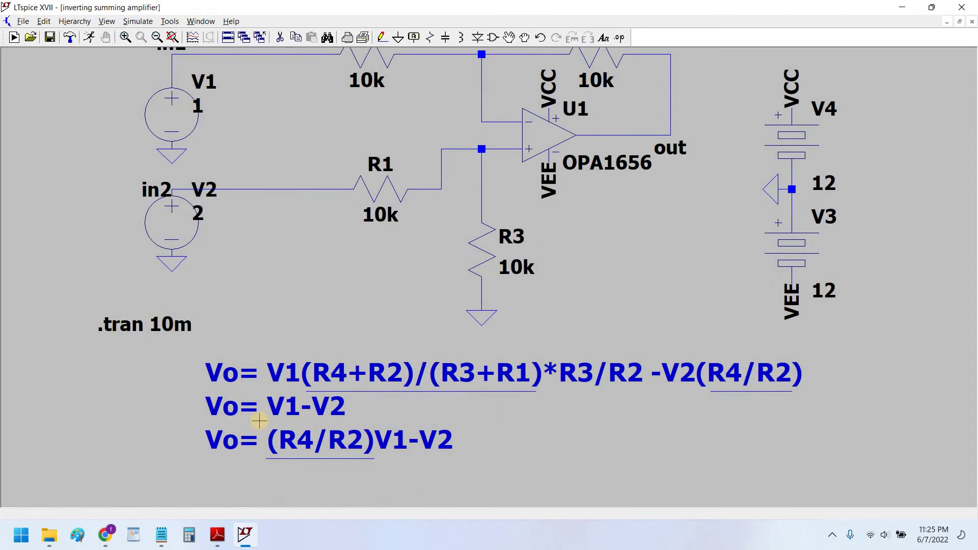
right_click(379, 442)
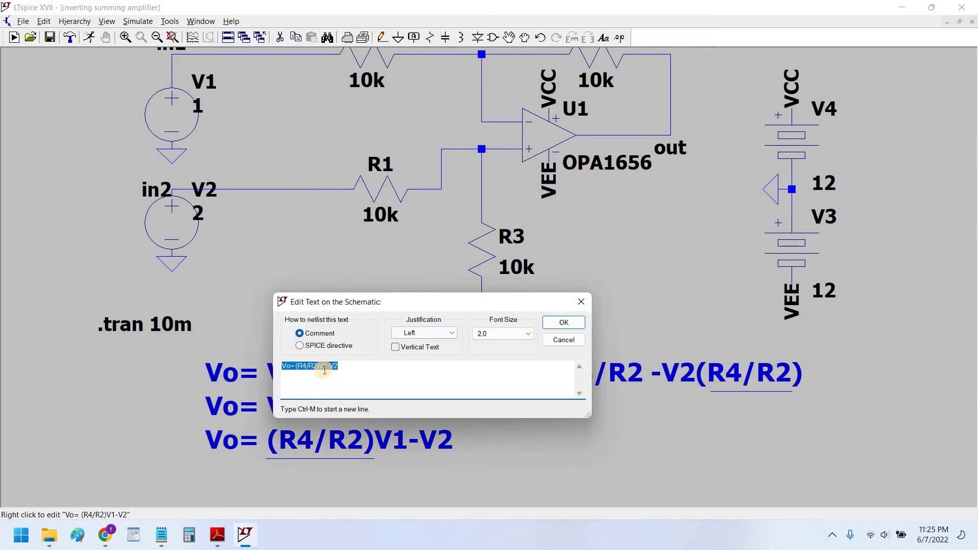
click(321, 367)
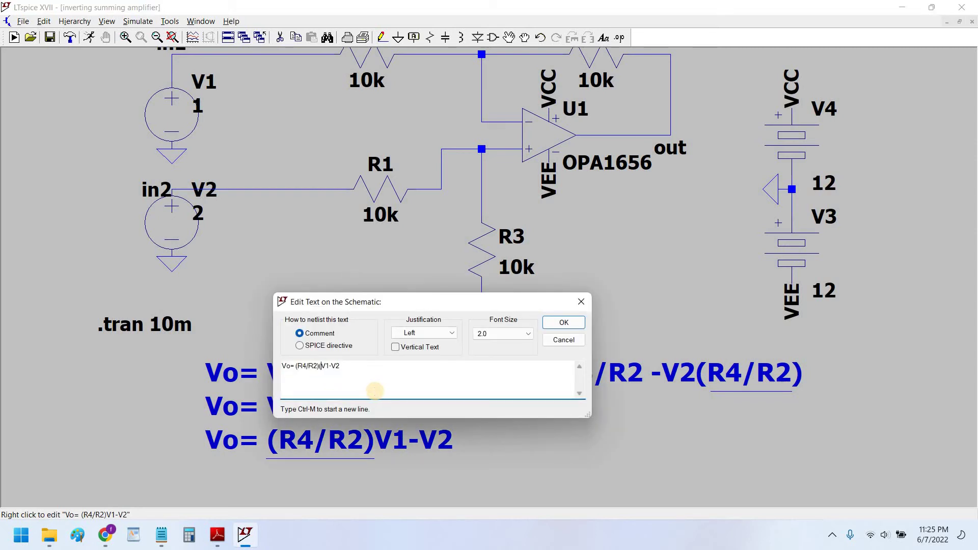
key(Return)
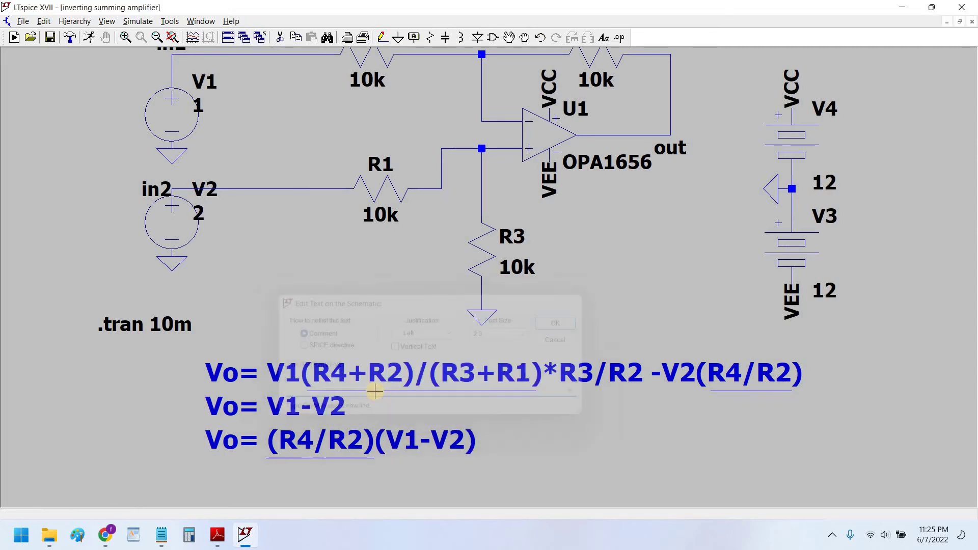
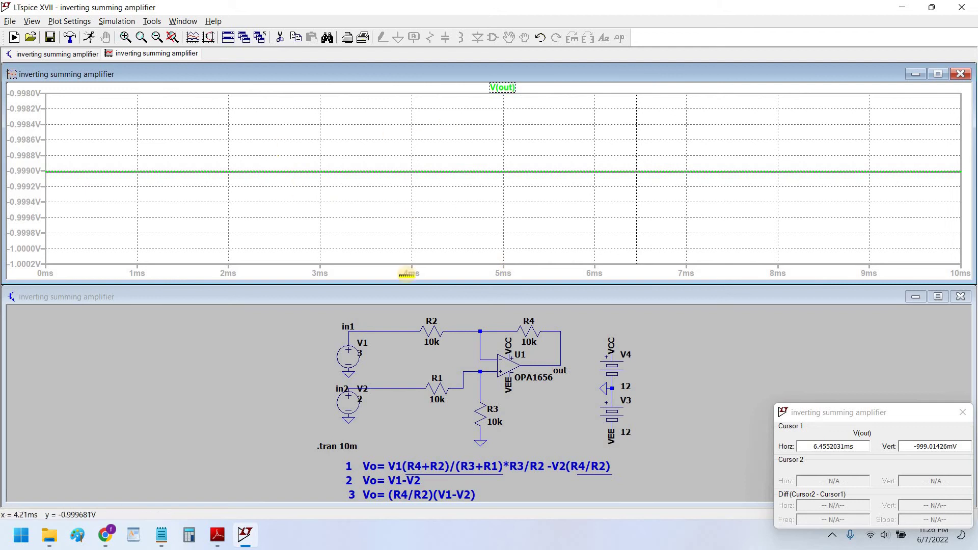
- Add the in1 and in2 node voltages to the output plot and attach the cursor to each new trace
click(379, 329)
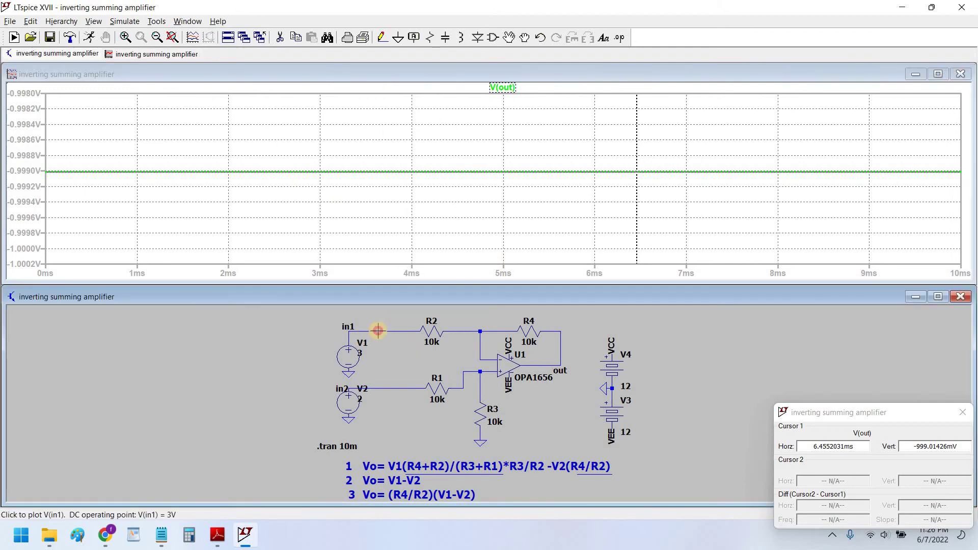
click(377, 330)
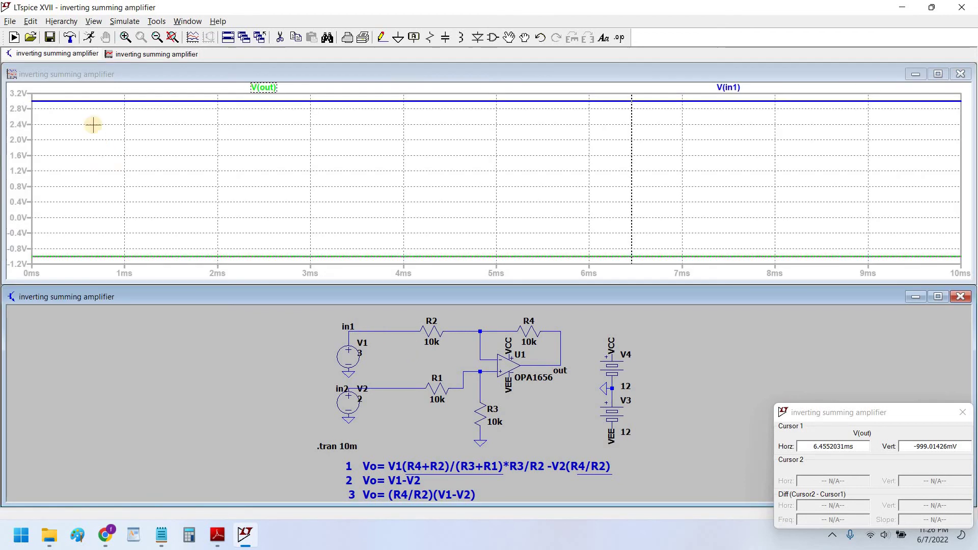
click(738, 88)
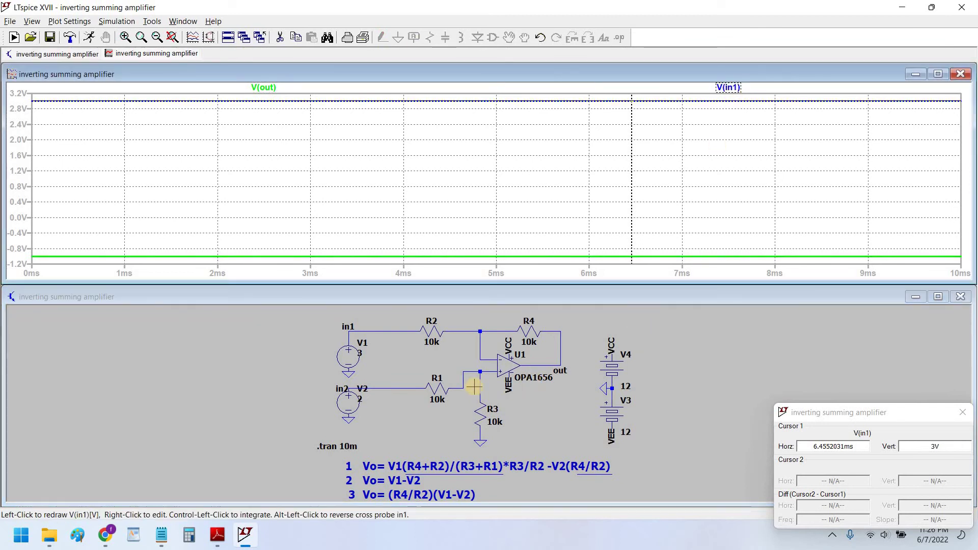
click(390, 388)
click(390, 388)
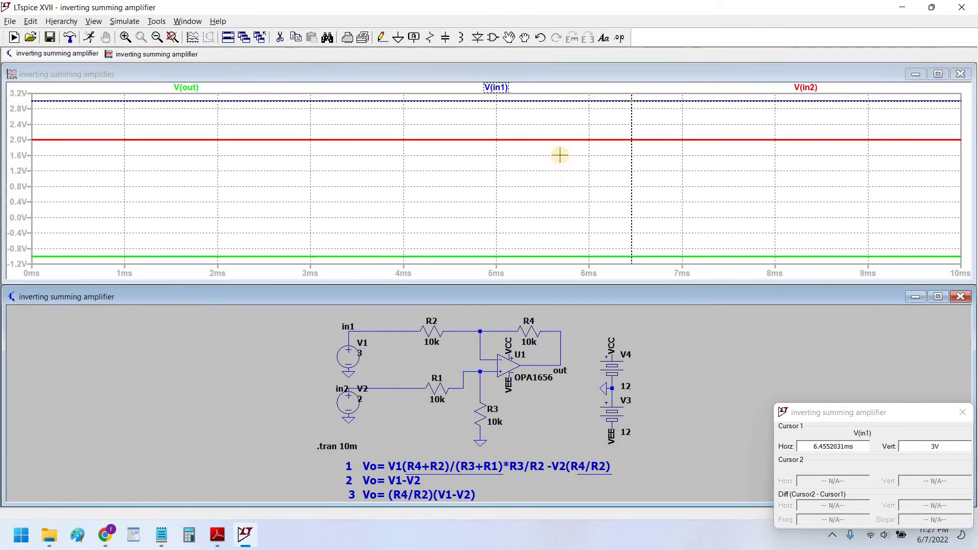
click(807, 88)
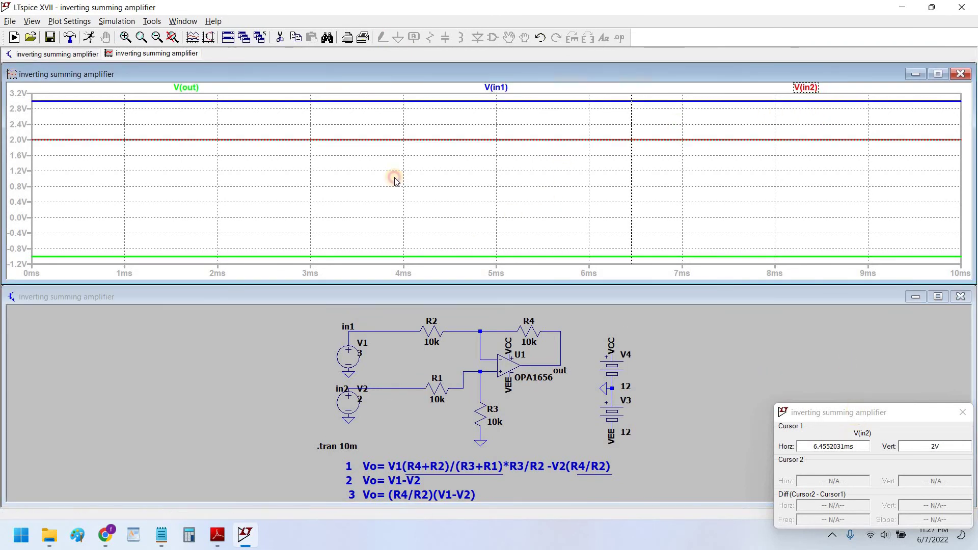
- Move the cursor readout over the plot, read the V(in2), V(in1) and V(out) levels with the cursors, and close the readout
drag(854, 412, 151, 203)
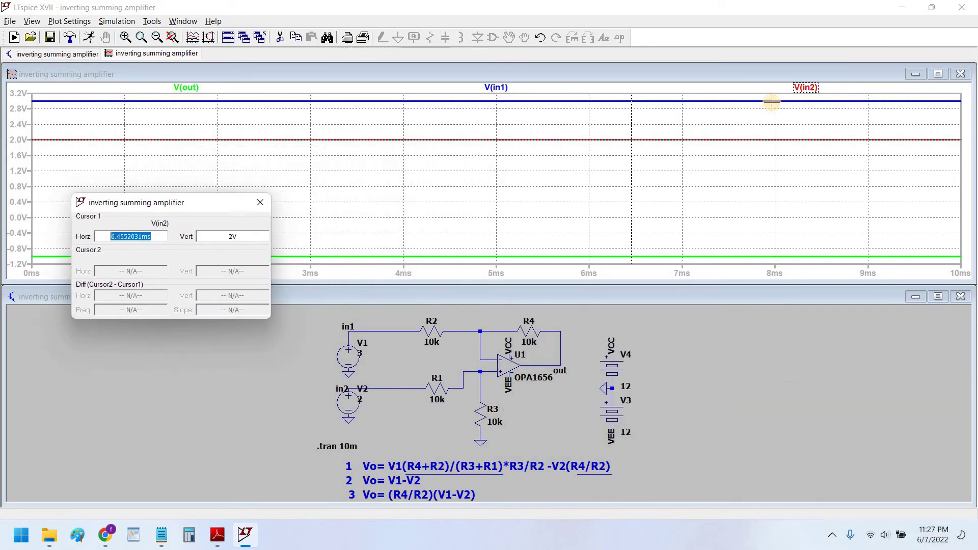
click(807, 89)
click(504, 88)
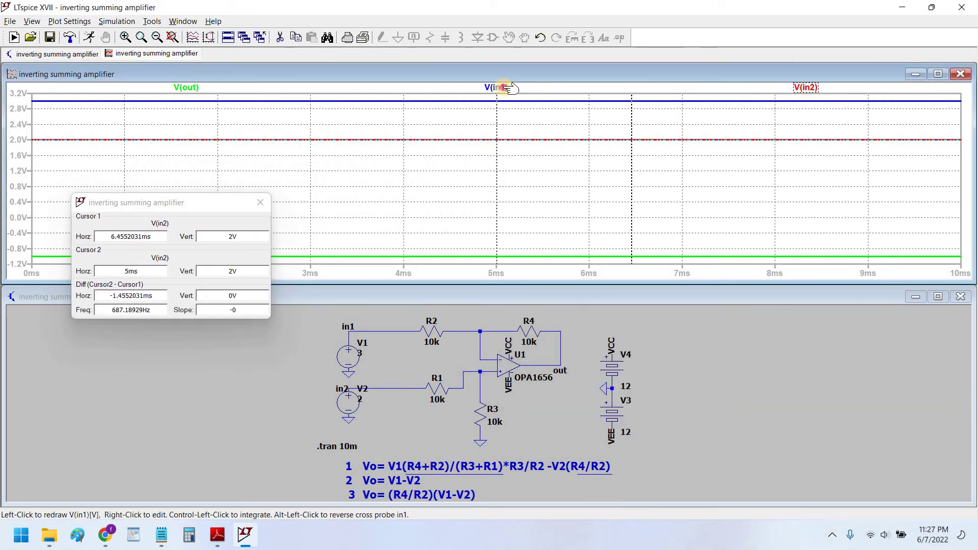
click(504, 87)
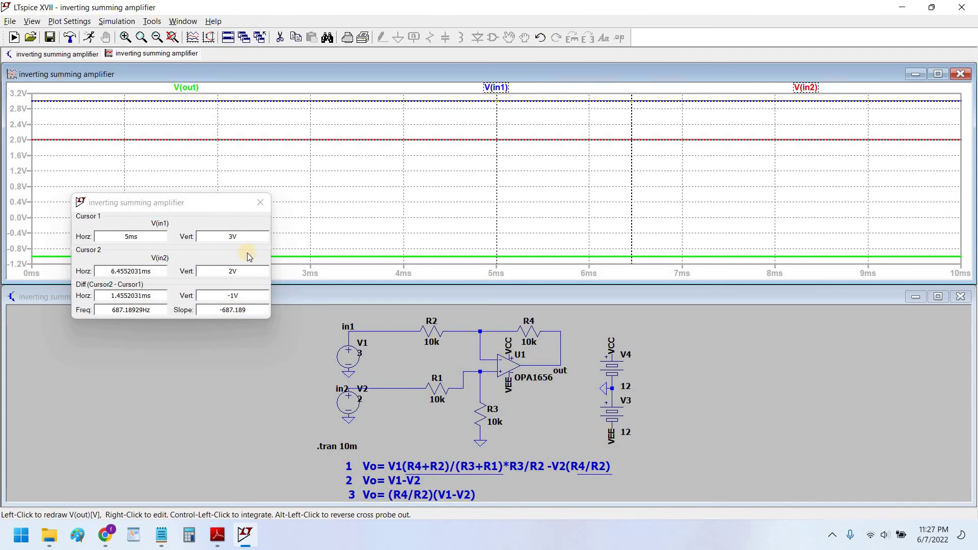
click(186, 88)
drag(199, 237, 266, 219)
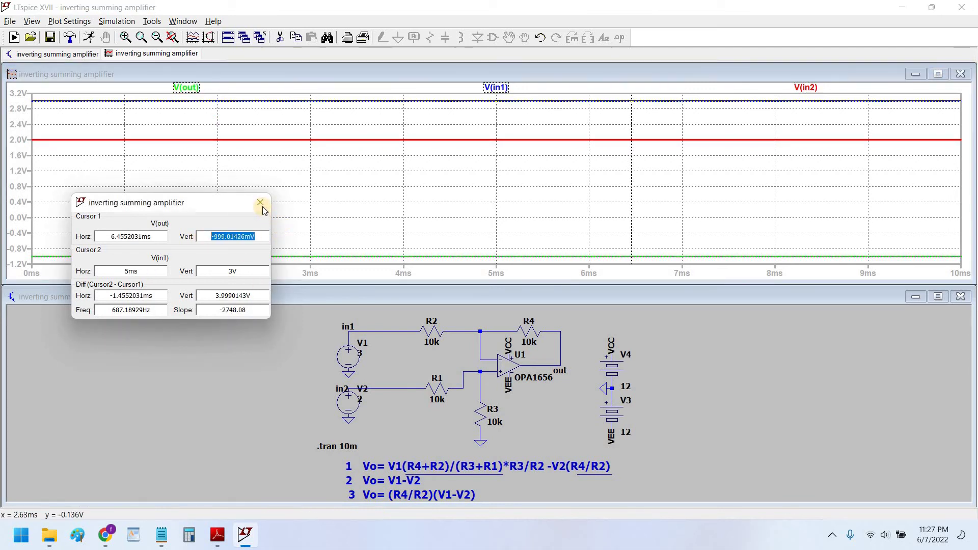
click(260, 203)
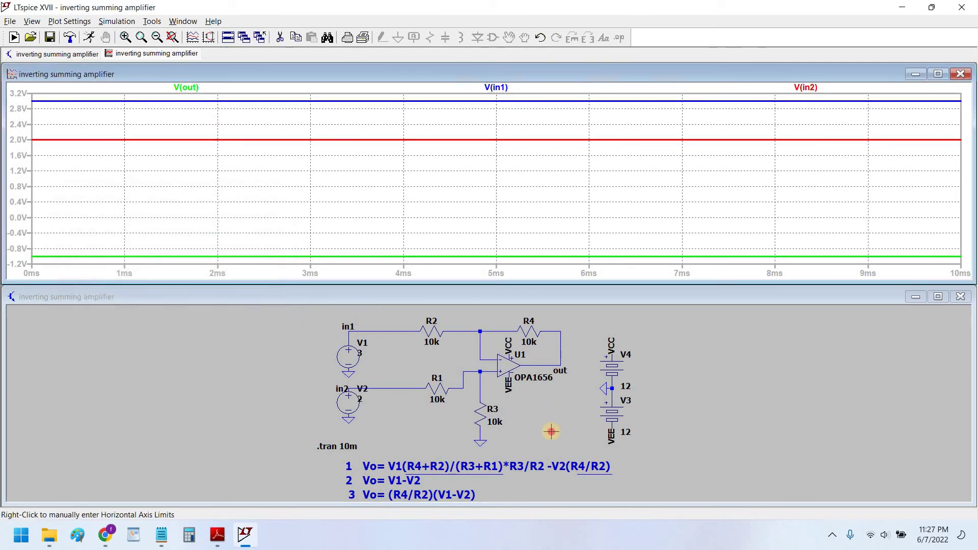
- Enlarge the schematic below the plot to examine the circuit's resistors and output formulas
click(543, 433)
scroll(536, 441, up, 1)
drag(531, 445, 528, 412)
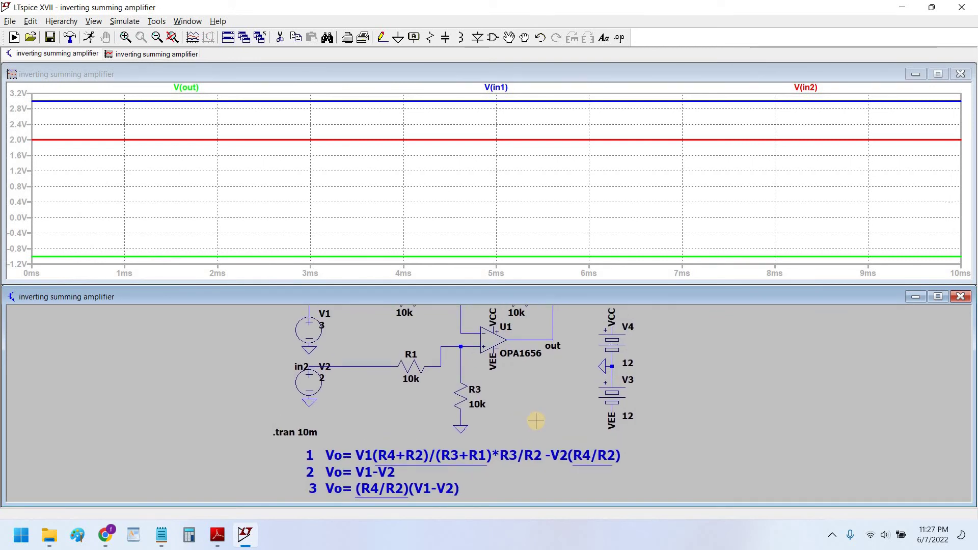
drag(390, 420, 384, 444)
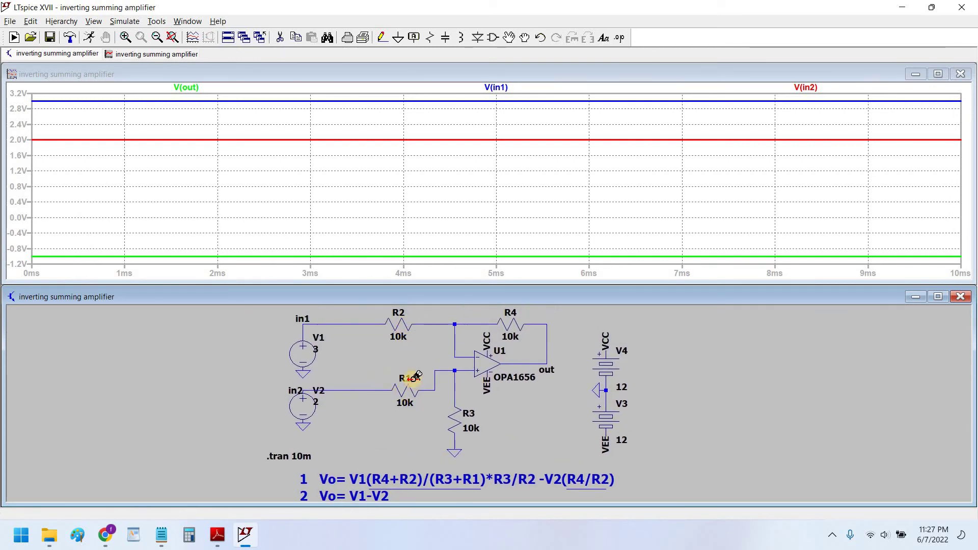
- Set the resistance of both input resistors, R2 and R1, to 5k
right_click(401, 321)
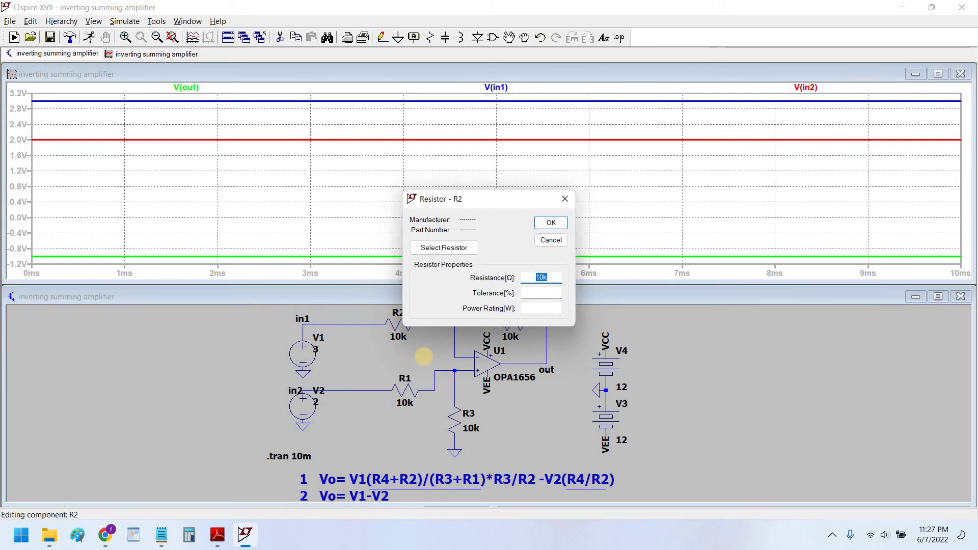
text(5k)
key(Return)
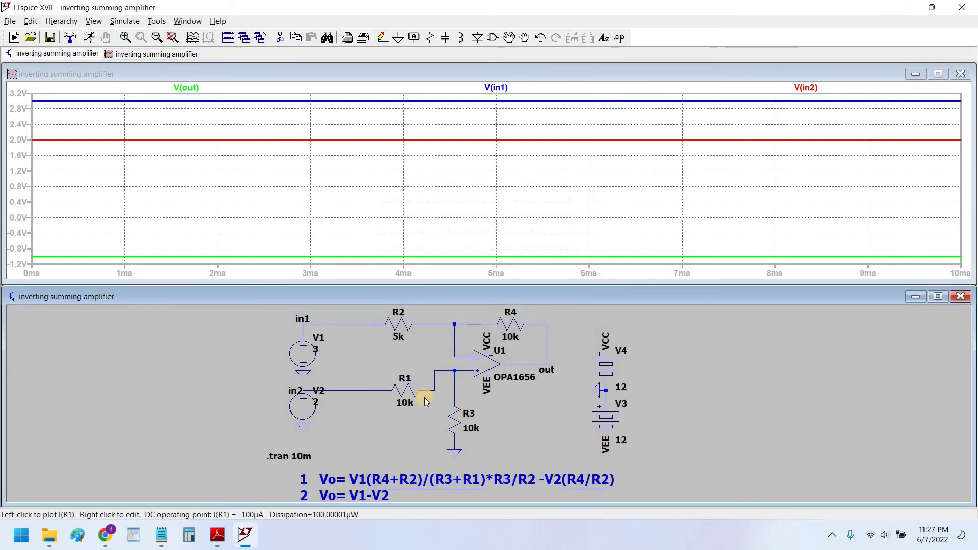
right_click(424, 397)
text(5k)
key(Return)
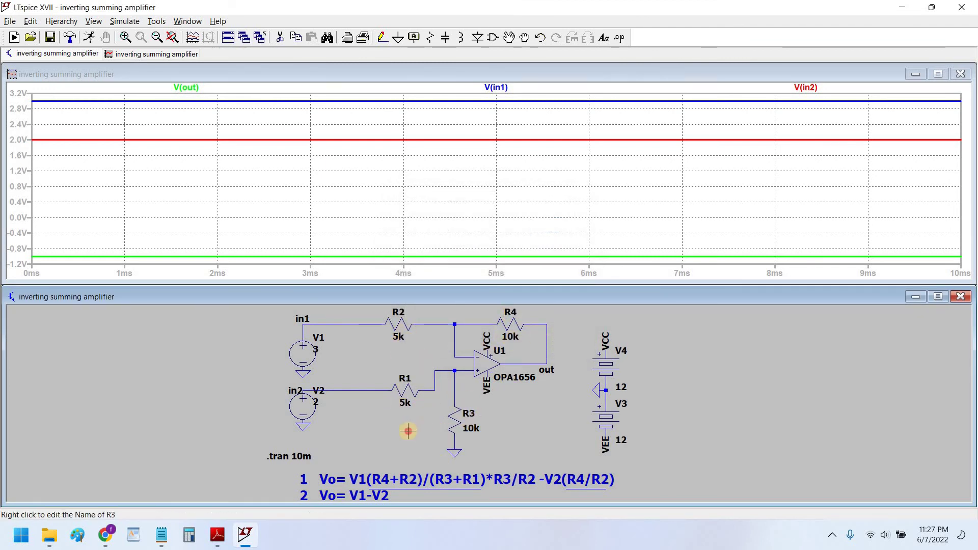
- Set the DC value of voltage source V1 to 4 V and review the DC value of V2
drag(410, 429, 391, 451)
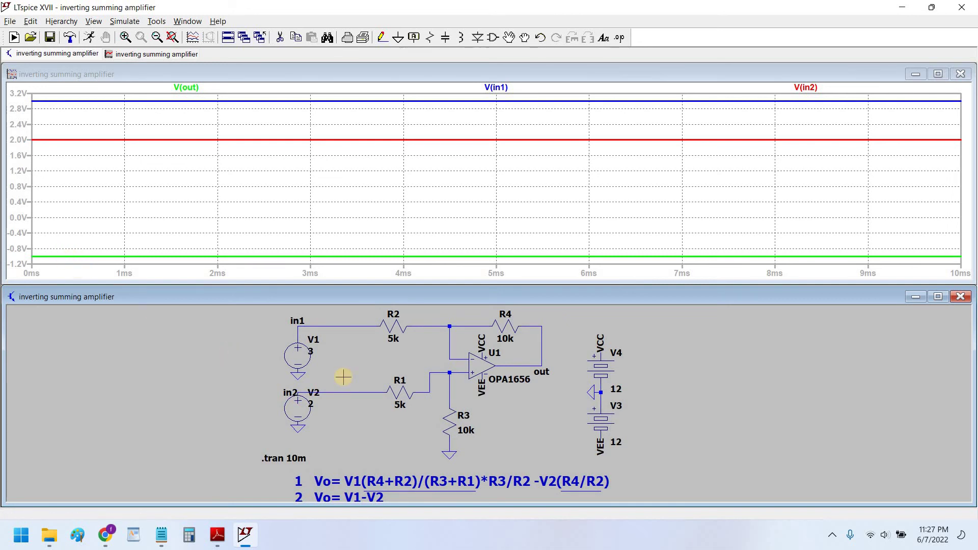
right_click(301, 355)
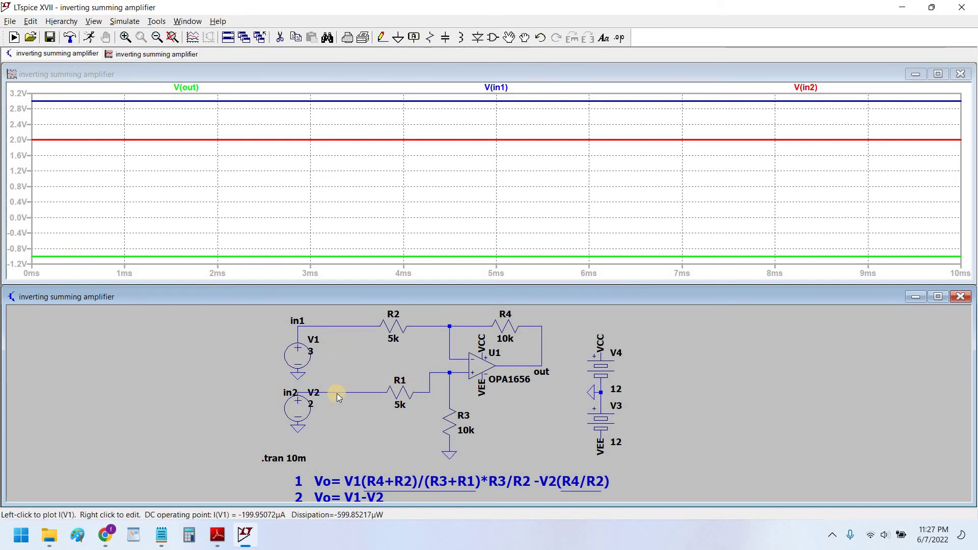
text(4)
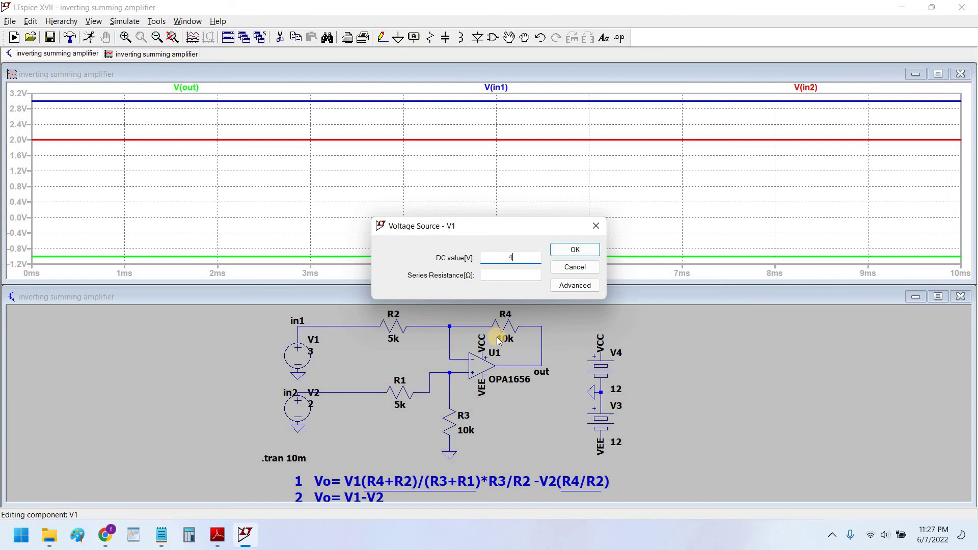
click(575, 250)
right_click(299, 405)
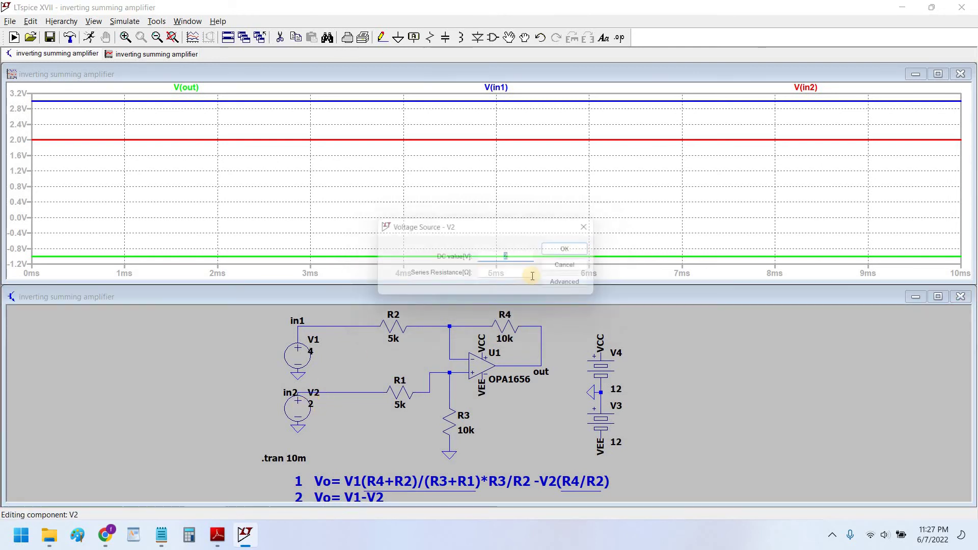
click(572, 248)
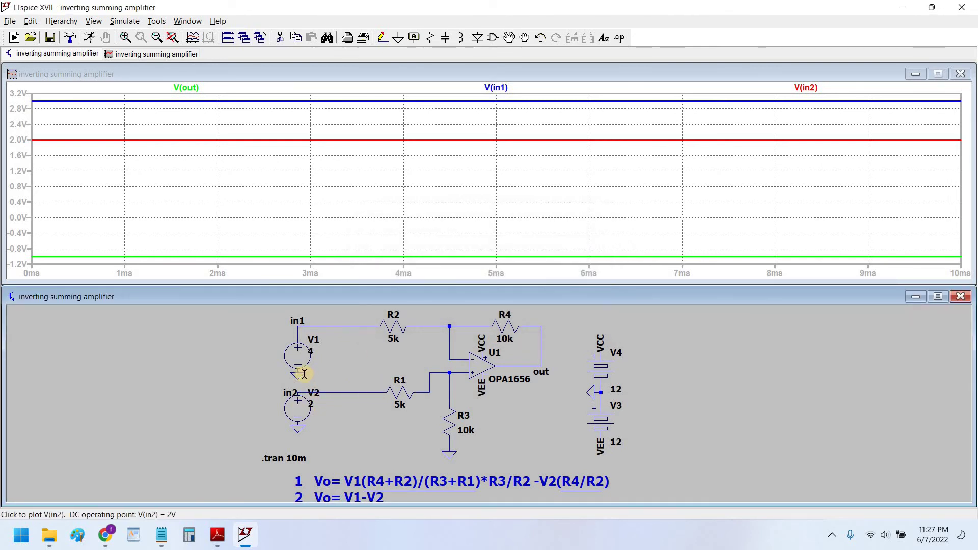
- Set the DC value of voltage source V1 to 5 V and rerun the simulation
right_click(300, 357)
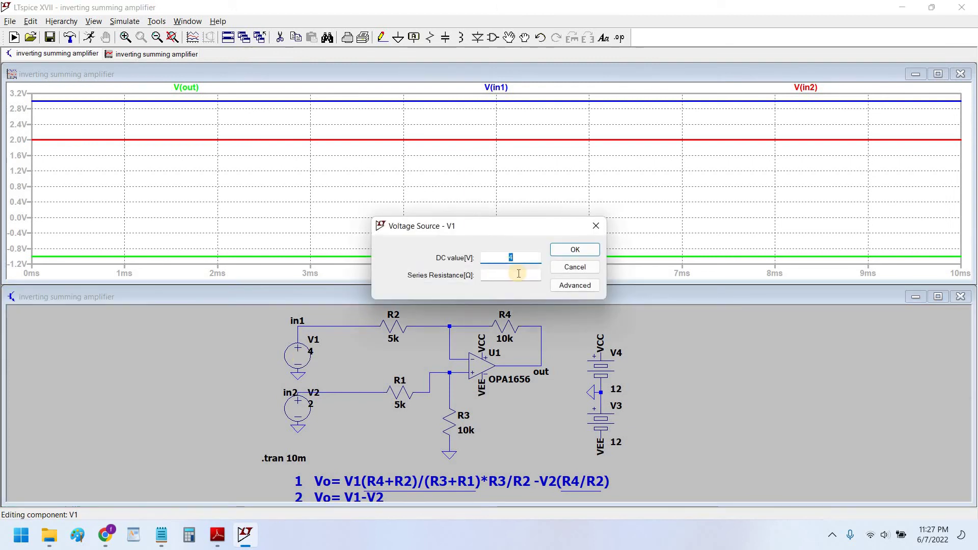
text(5)
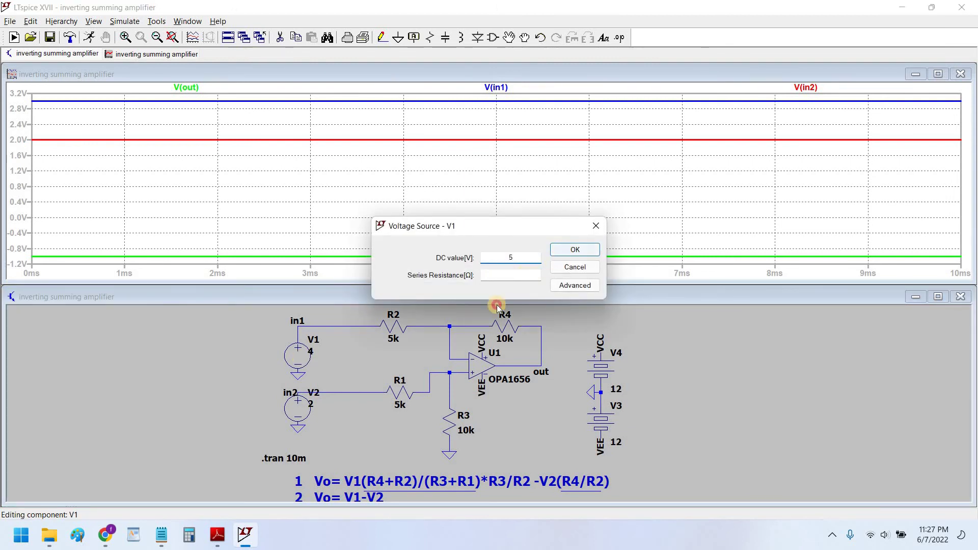
key(Return)
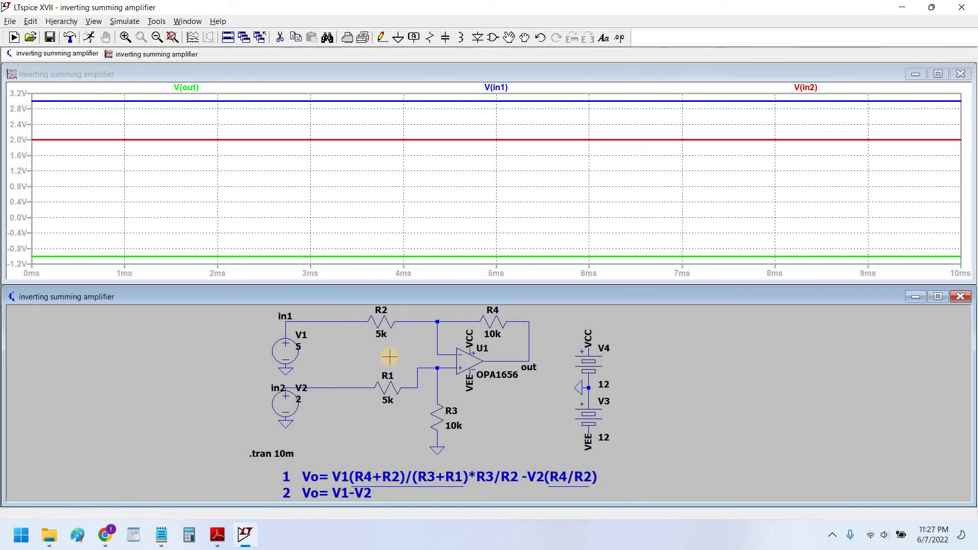
mouse_move(340, 363)
mouse_down()
mouse_move(362, 365)
mouse_move(355, 372)
mouse_up()
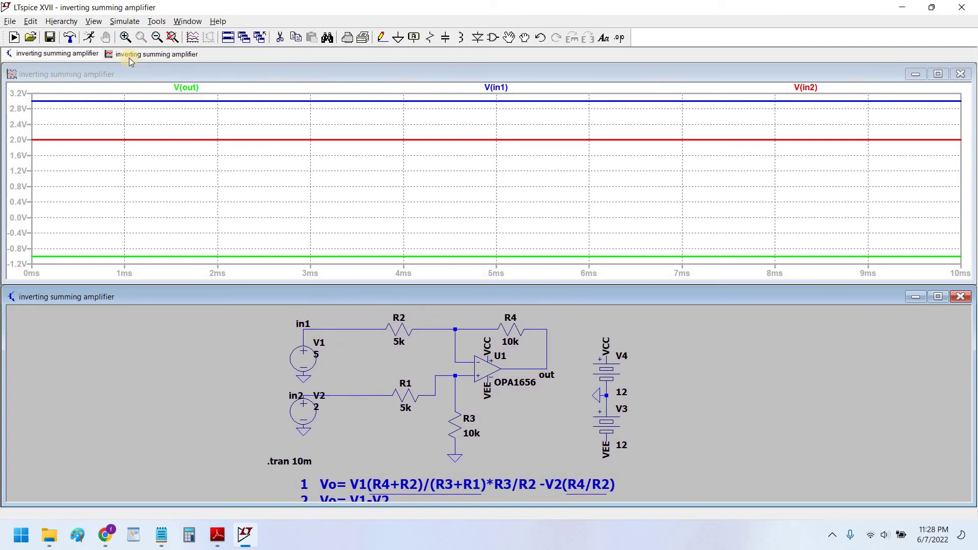
click(88, 37)
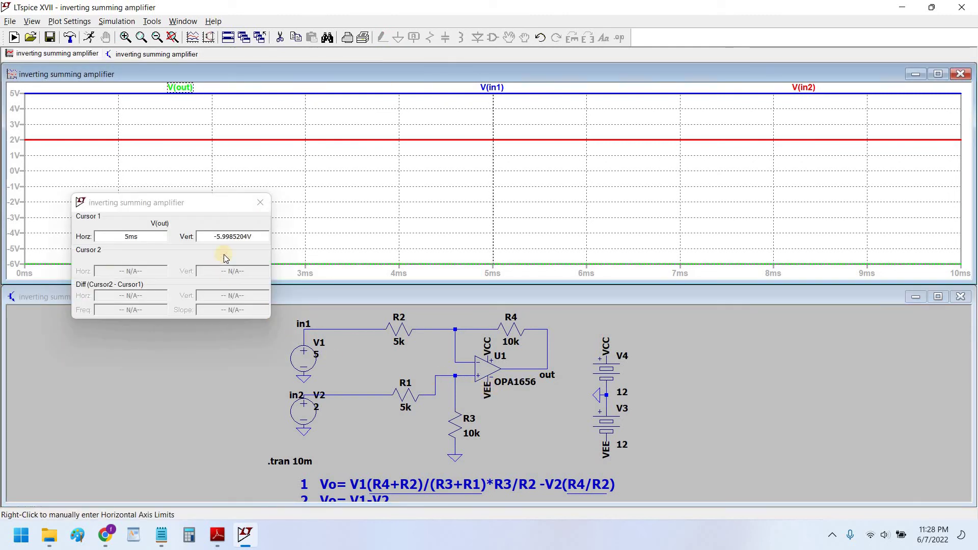
- Move the cursor readout off the plot, read the V(out), V(in1) and V(in2) levels, and close the readout
drag(213, 209, 167, 351)
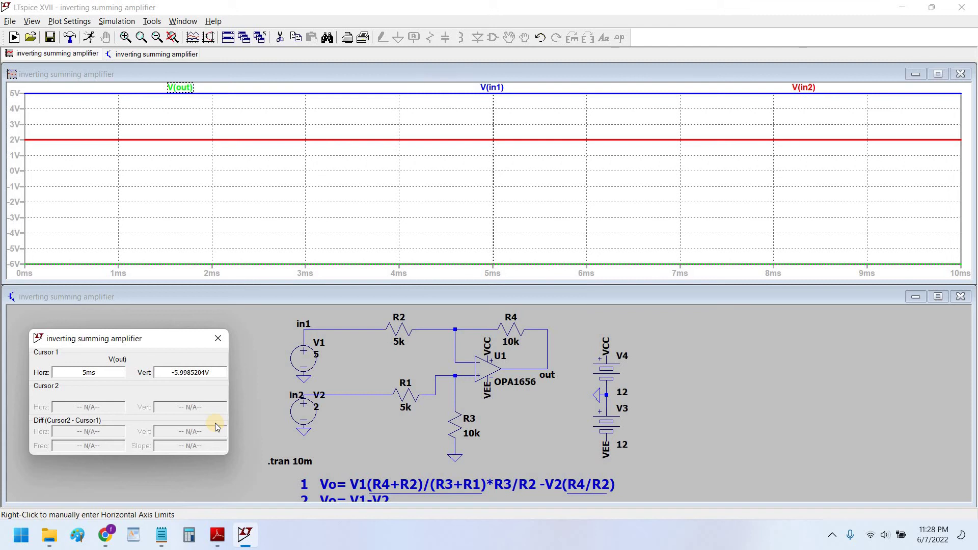
double_click(162, 373)
click(491, 87)
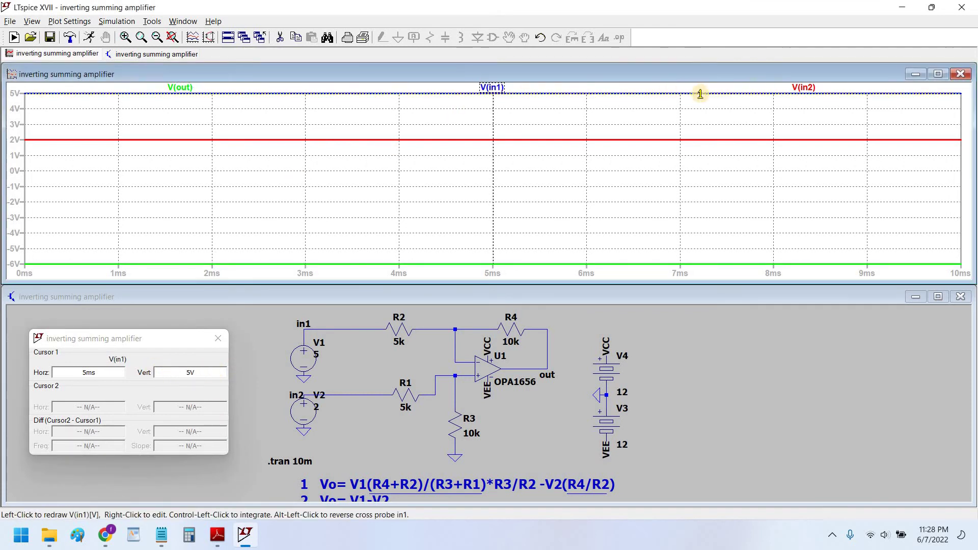
click(804, 88)
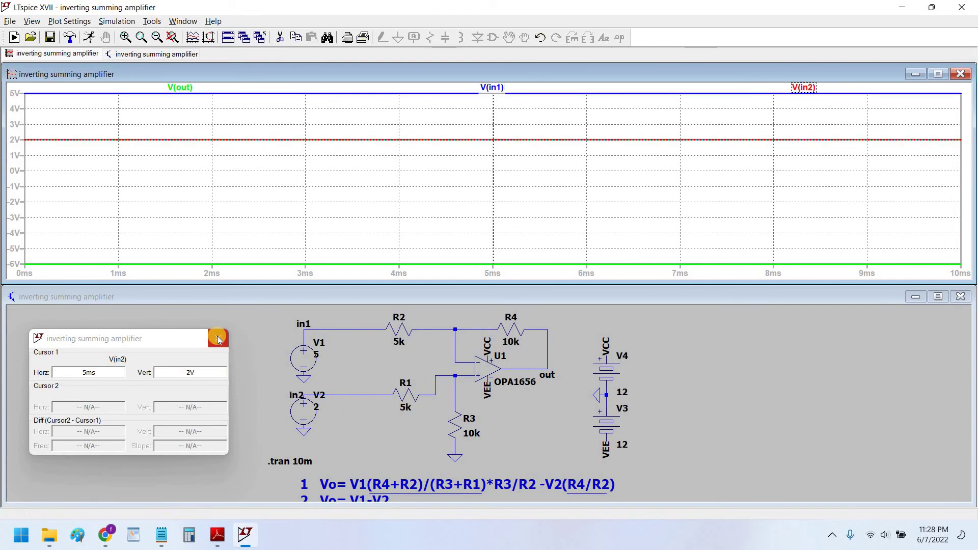
click(180, 87)
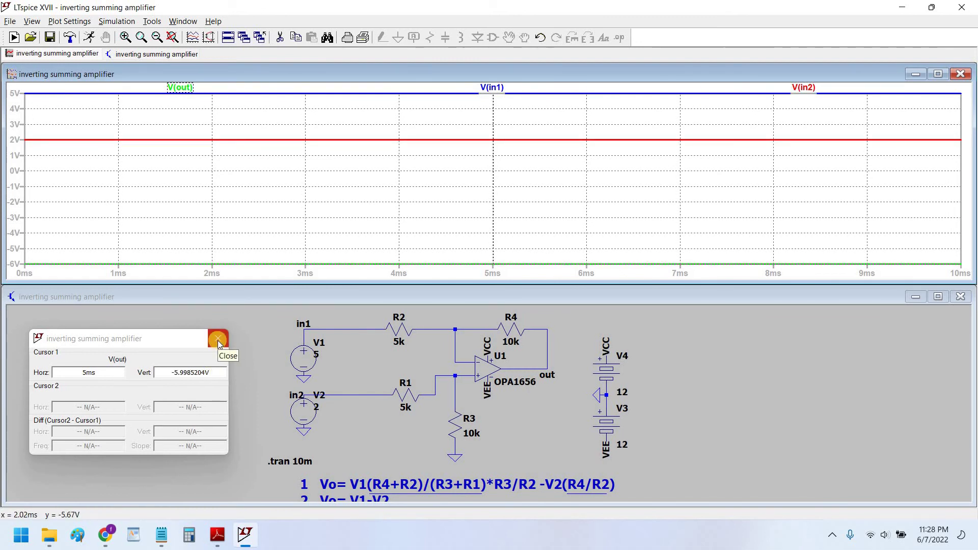
click(218, 341)
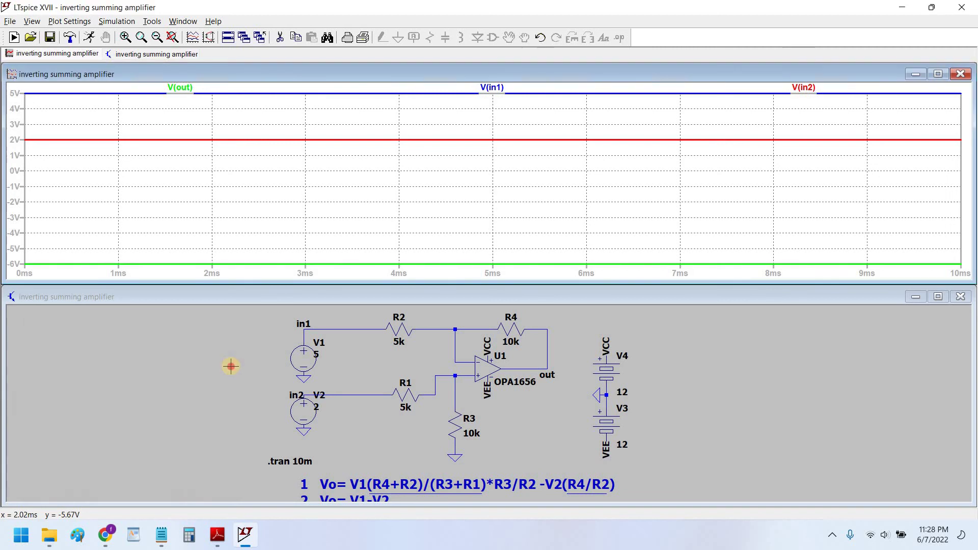
- Change voltage source V1 to a SINE function with an amplitude of 5 V and a frequency of 1000 Hz
drag(229, 363, 240, 364)
drag(545, 439, 555, 439)
scroll(554, 439, down, 3)
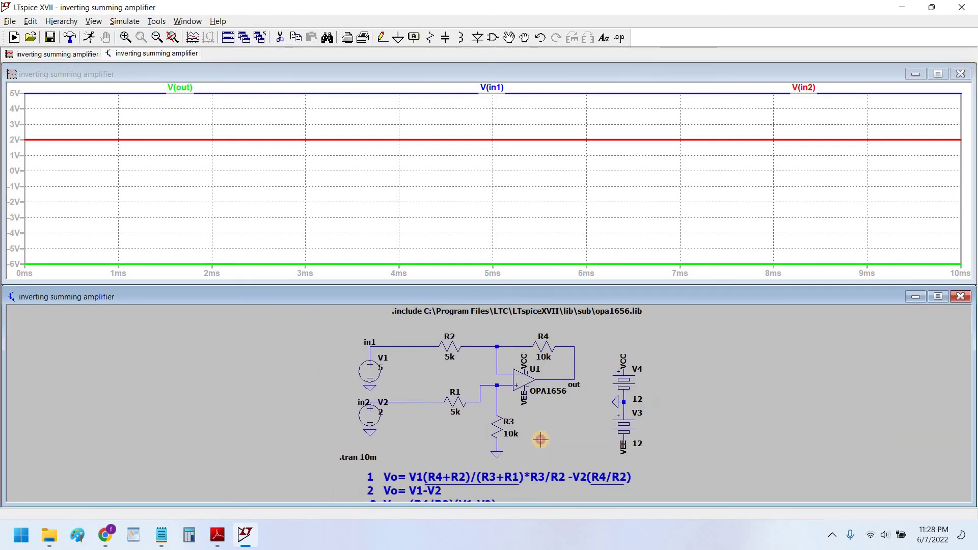
scroll(535, 417, up, 2)
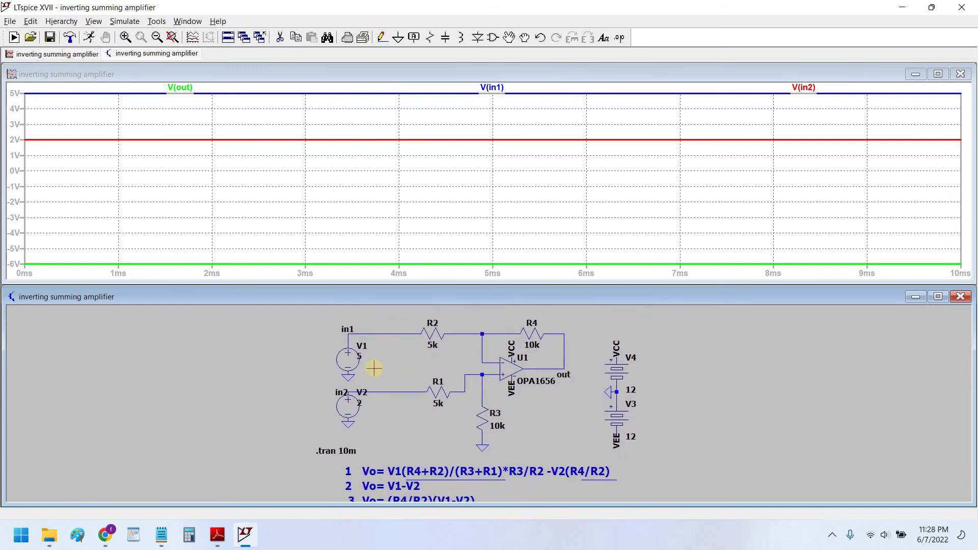
right_click(352, 358)
click(588, 288)
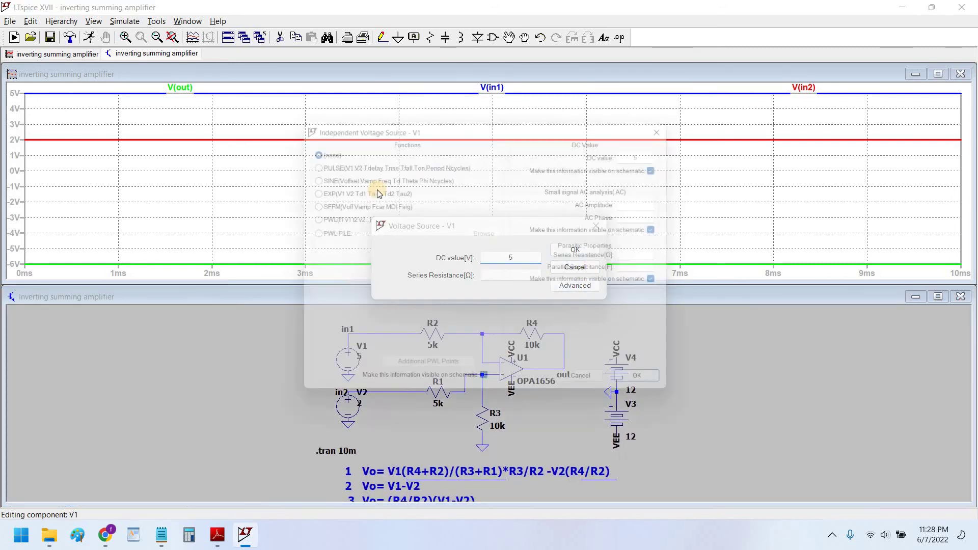
click(331, 175)
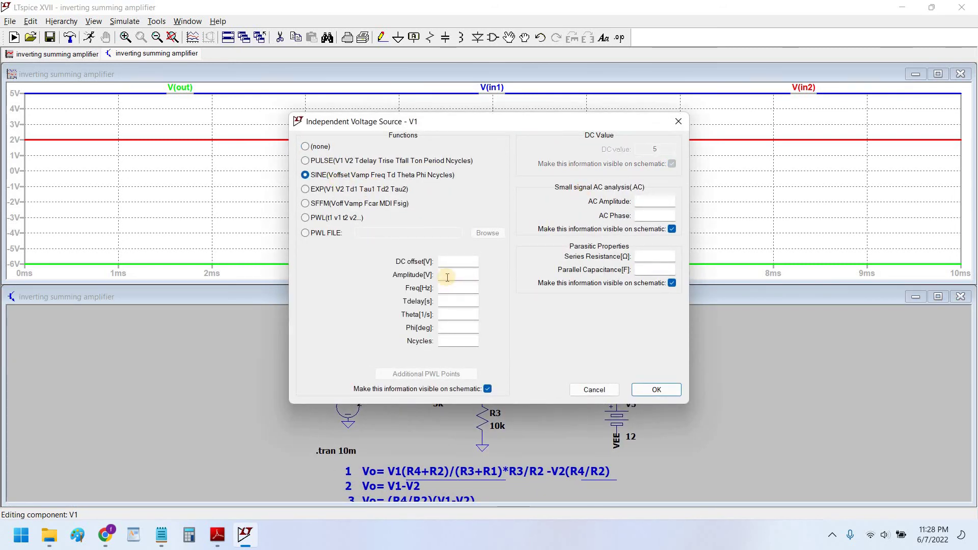
click(447, 276)
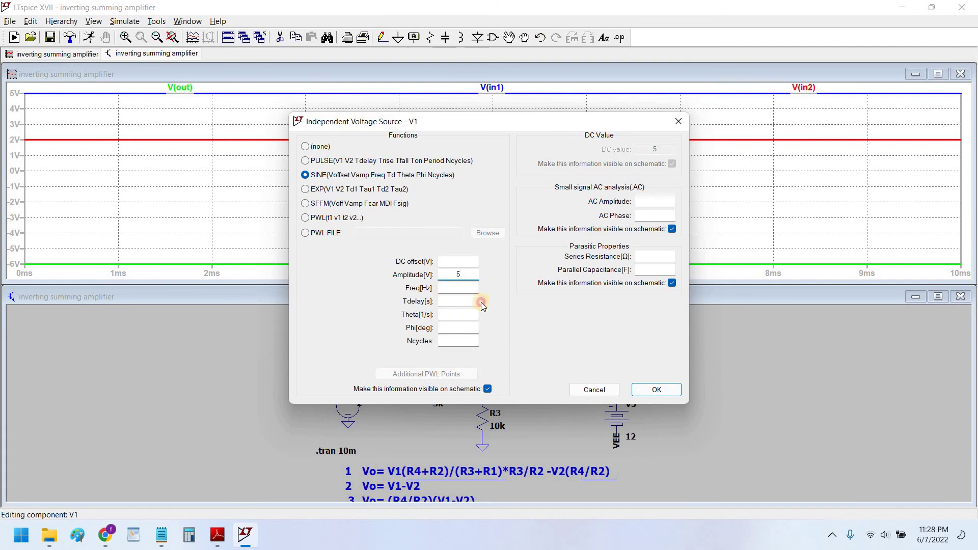
text(1000)
key(Return)
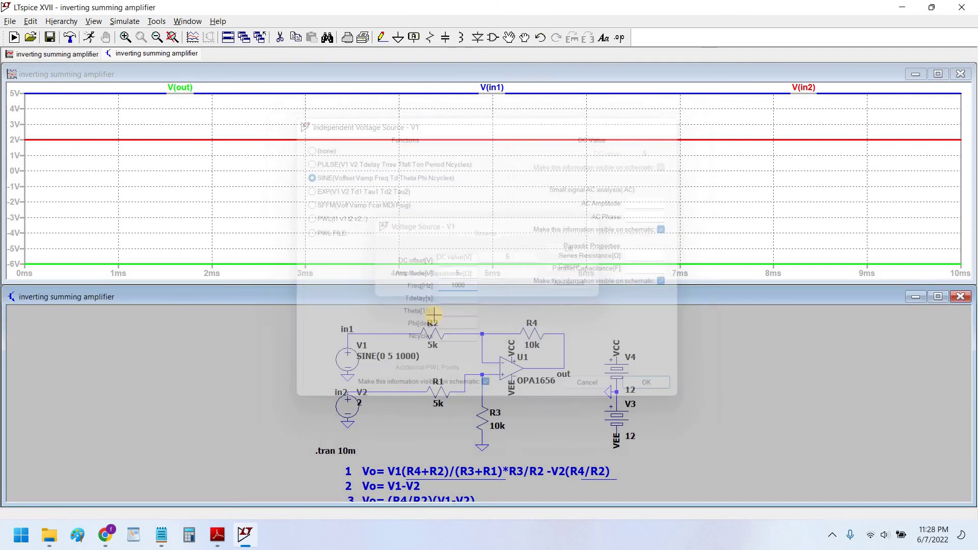
- Change voltage source V2 to a SINE function with 2 V amplitude and 1000 Hz frequency, and rerun the simulation
right_click(347, 406)
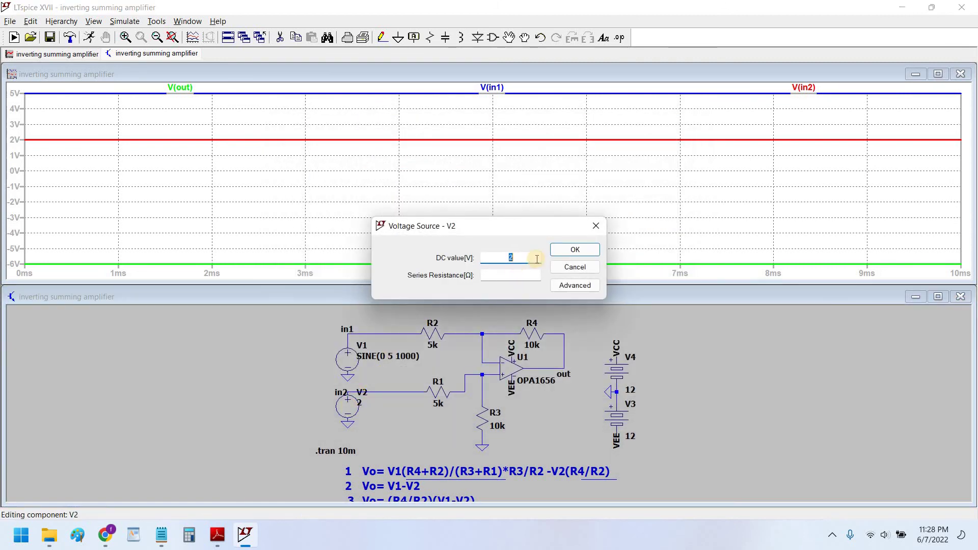
click(581, 282)
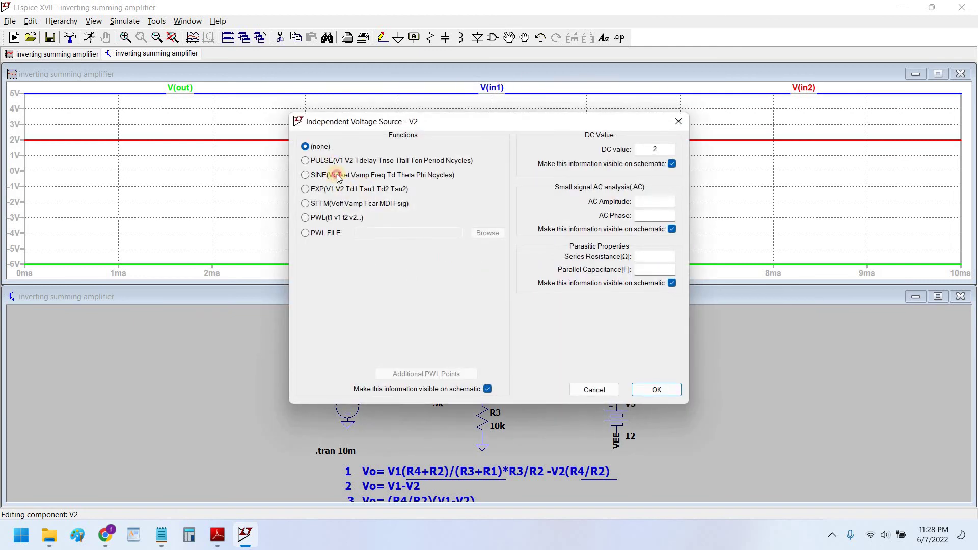
click(338, 176)
click(455, 275)
text(2)
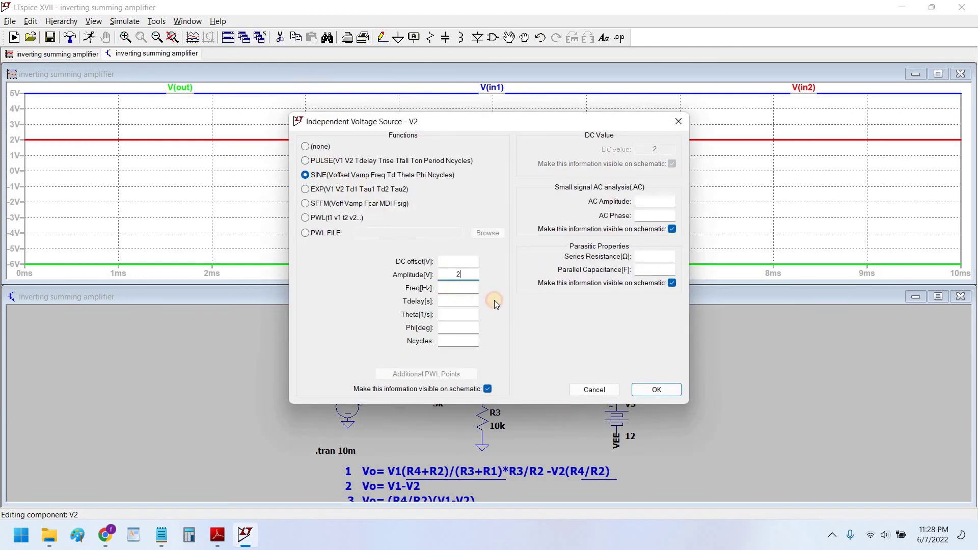
key(Return)
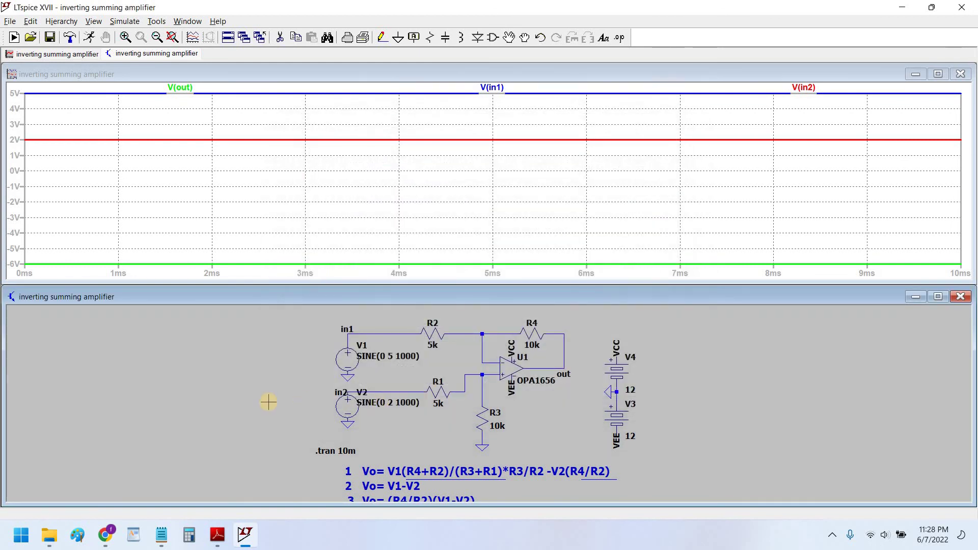
drag(283, 396, 281, 389)
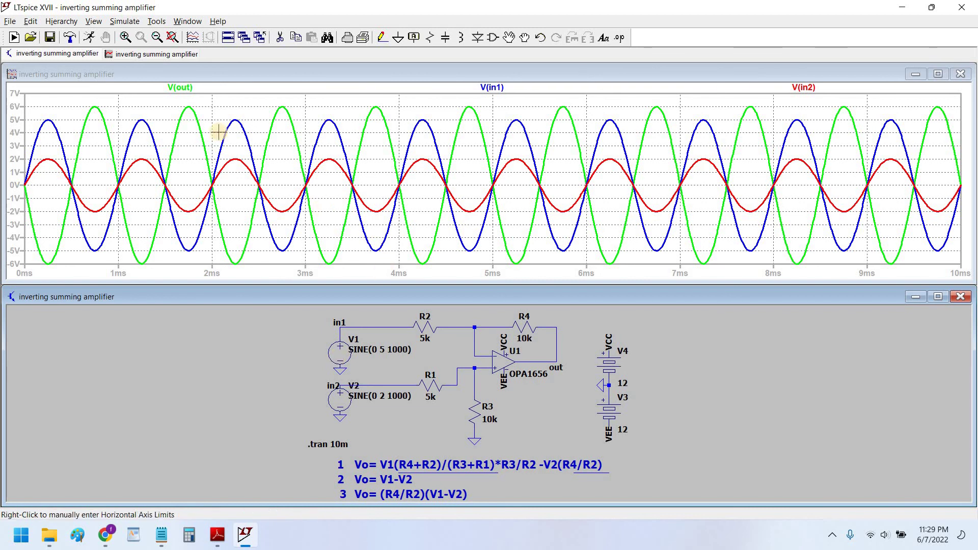
- Read the V(out) peak with the cursor at about 4.74 ms and move the readout clear of the waveforms
click(180, 87)
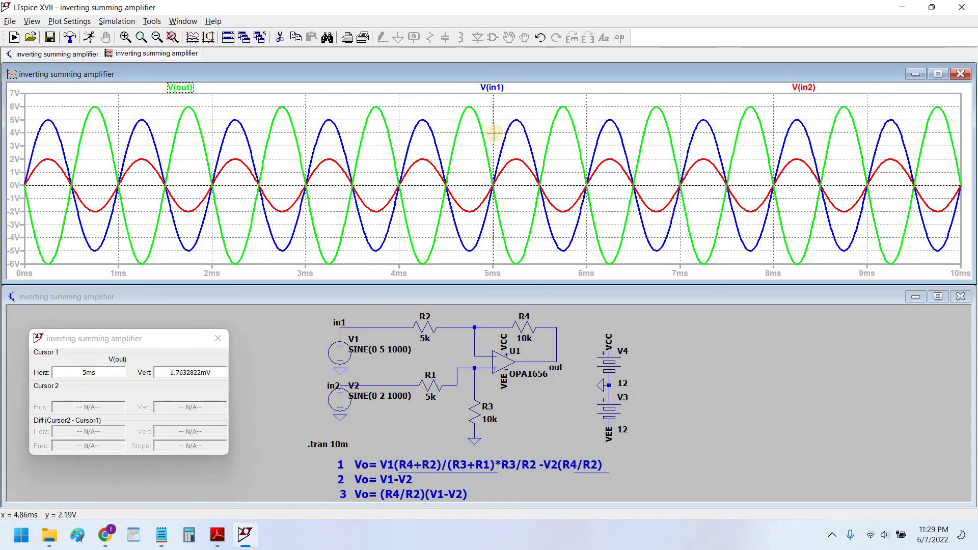
drag(493, 127, 467, 166)
drag(182, 341, 380, 223)
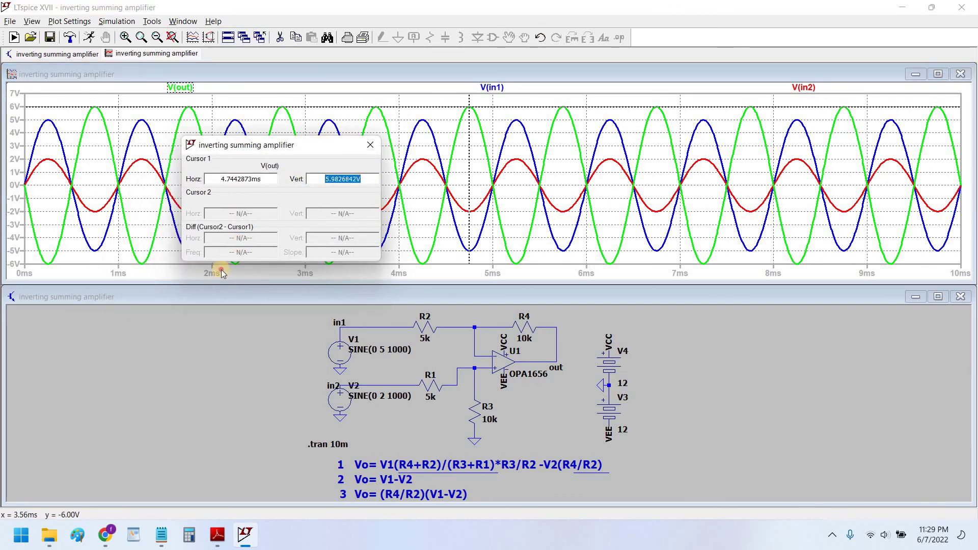
drag(224, 145, 121, 275)
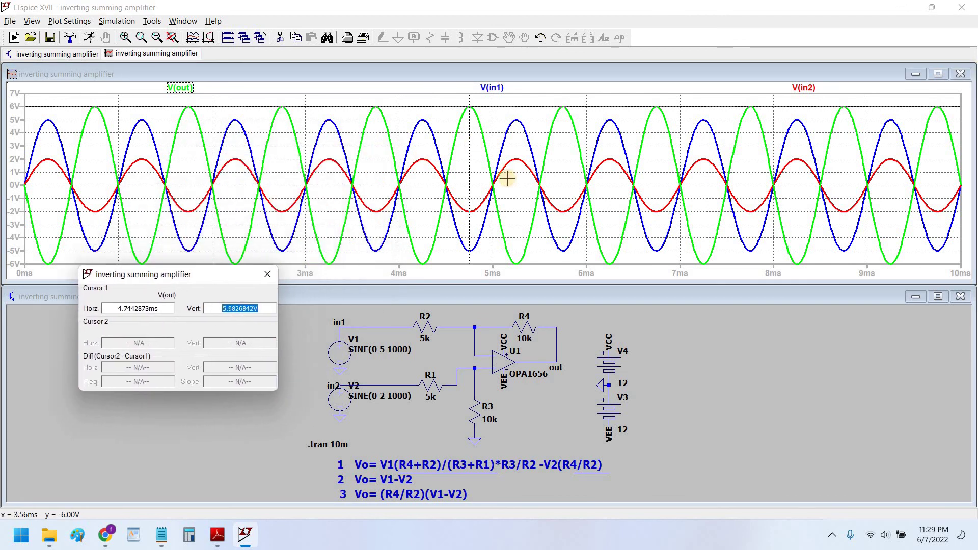
- Place the cursor on a V(in1) peak at about 4.23 ms and read V(in2) and V(out) at the same time
click(495, 89)
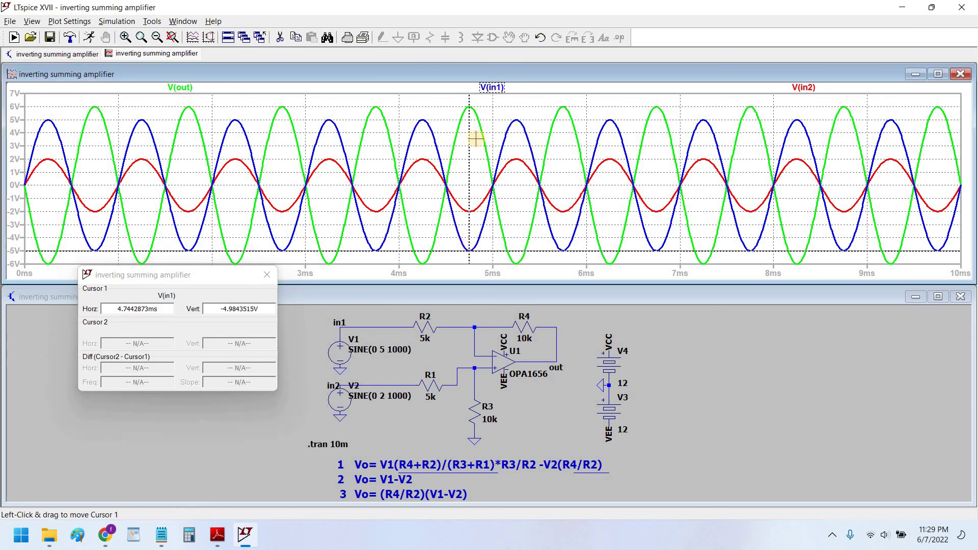
mouse_move(469, 100)
mouse_down()
mouse_move(437, 109)
mouse_move(420, 152)
mouse_up()
click(803, 88)
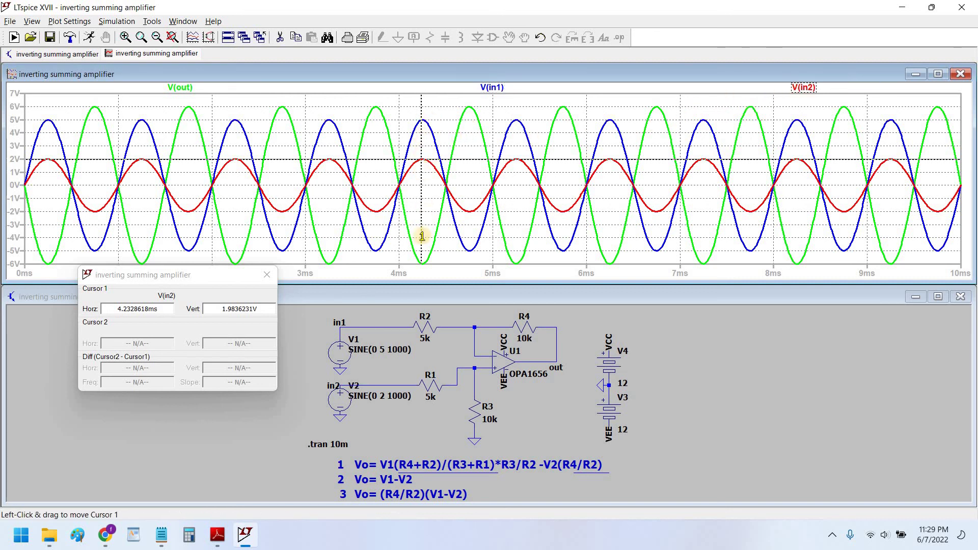
click(182, 88)
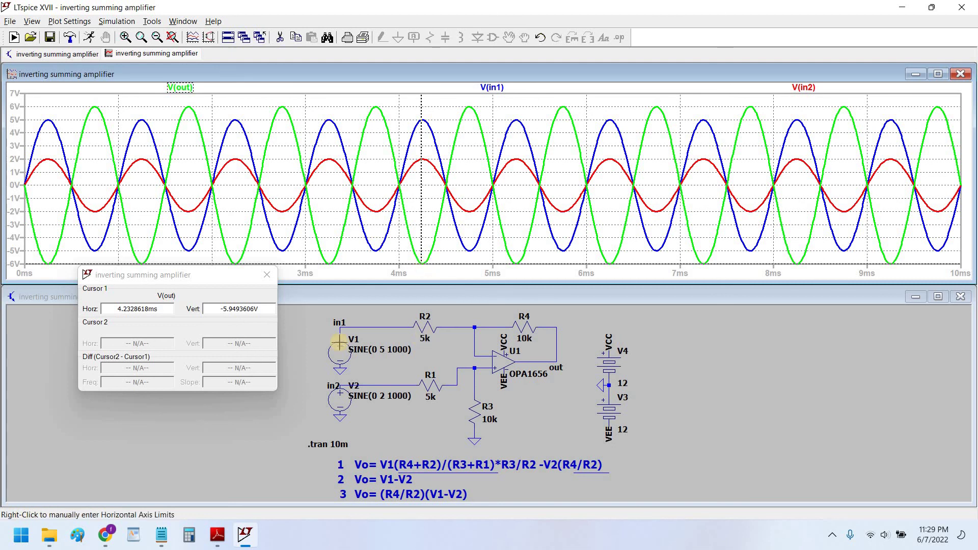
- Close the cursor readout and maximize the schematic window to show the whole amplifier circuit with its three output formulas
click(268, 281)
click(267, 275)
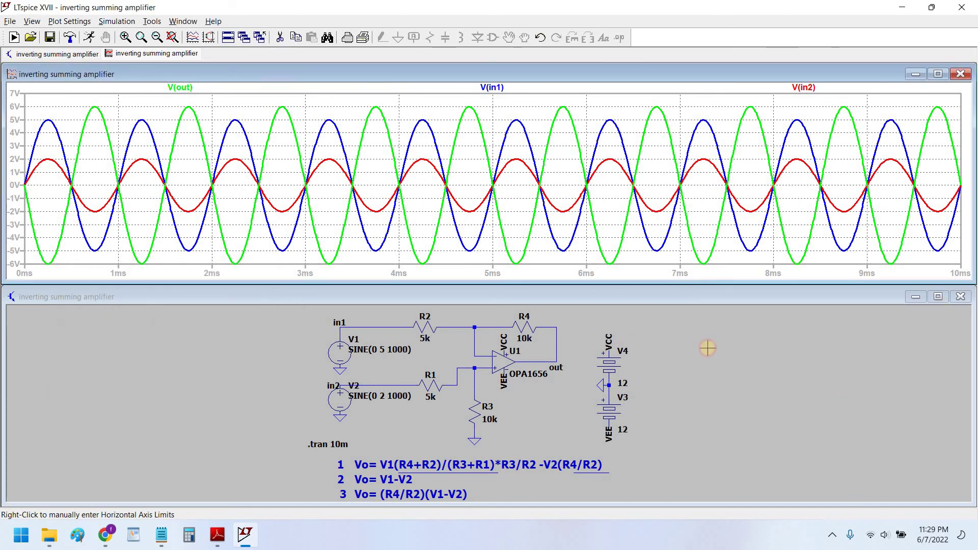
click(938, 296)
scroll(696, 345, up, 5)
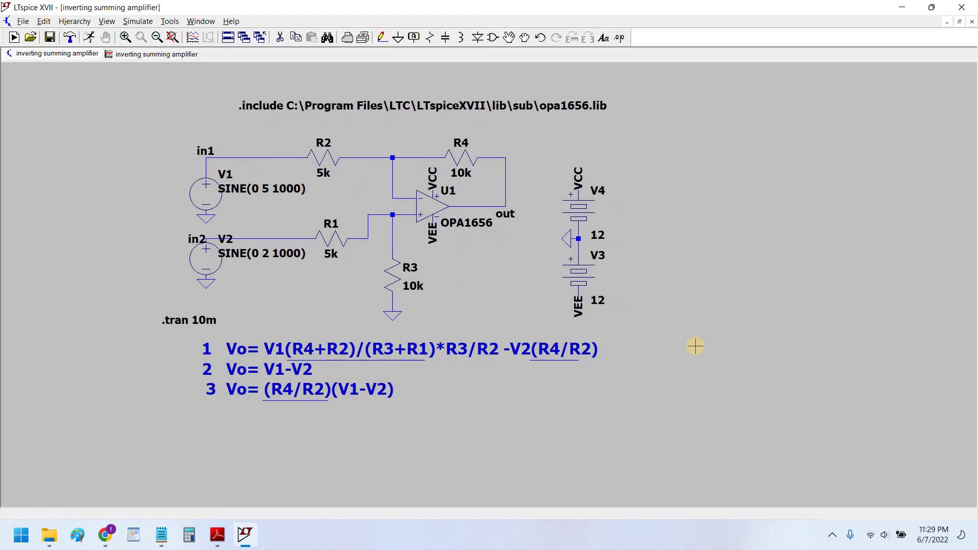
scroll(695, 347, up, 3)
scroll(695, 347, down, 1)
drag(705, 377, 802, 406)
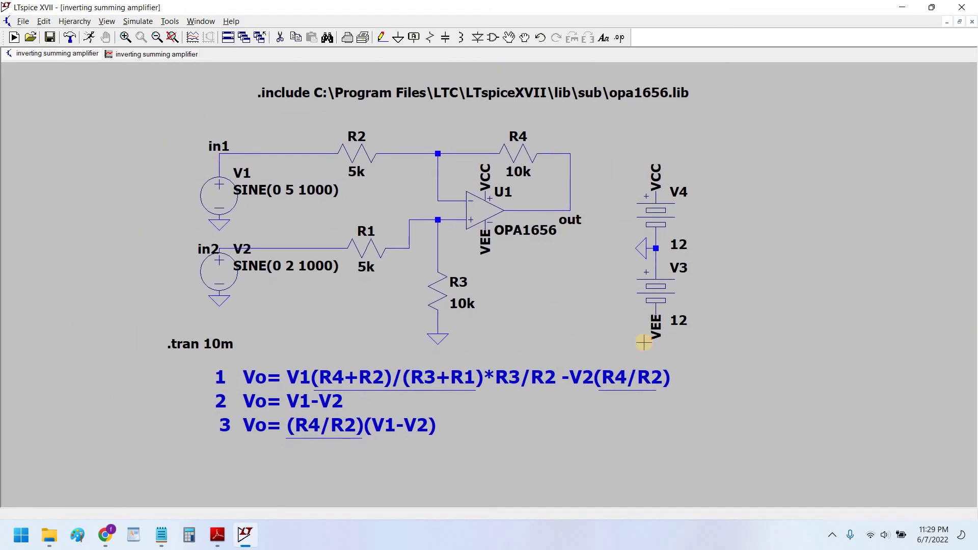
drag(539, 326, 544, 325)
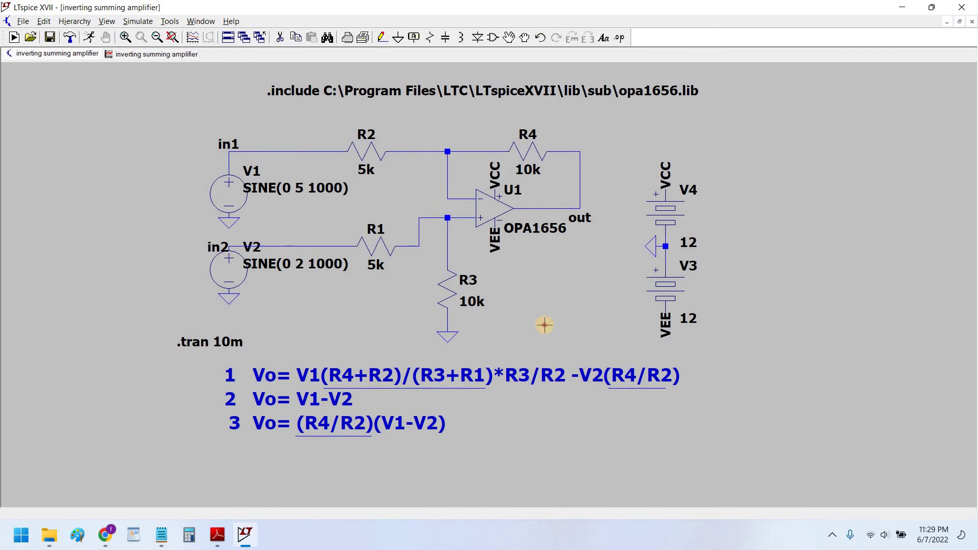
drag(386, 326, 387, 326)
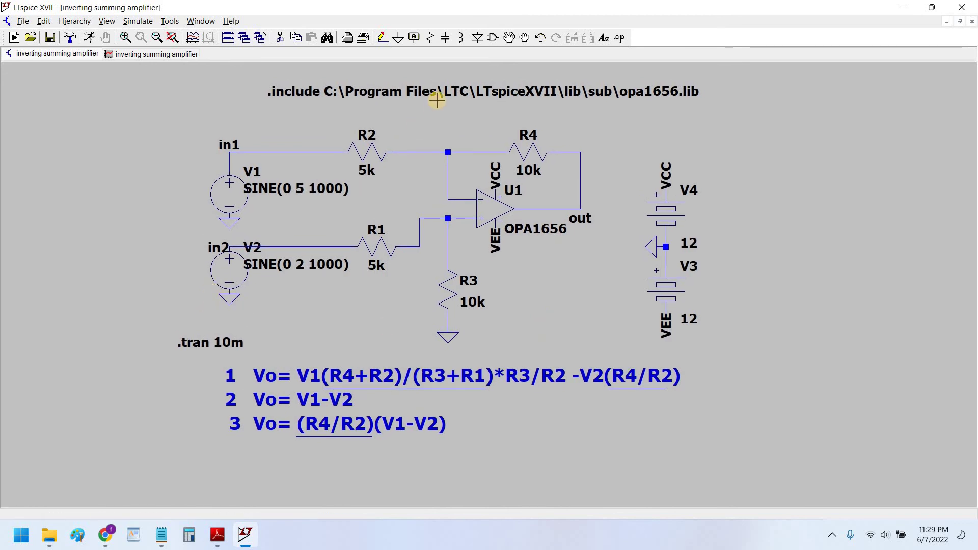
drag(428, 124, 430, 124)
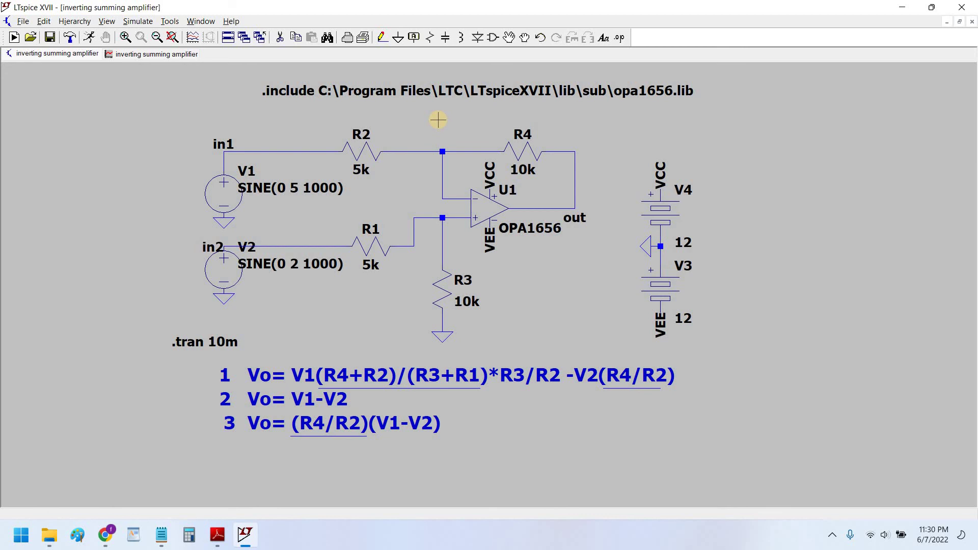
scroll(444, 119, left, 2)
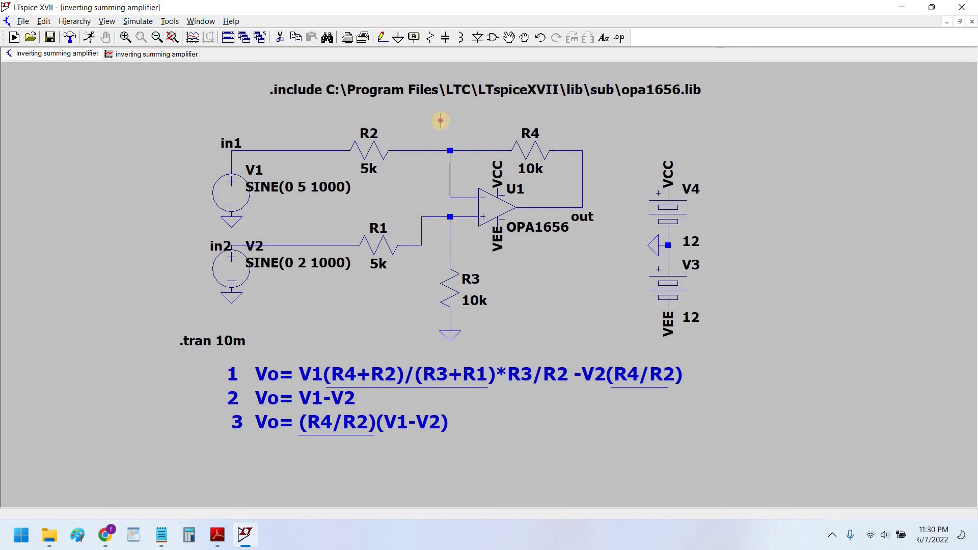
scroll(422, 123, right, 2)
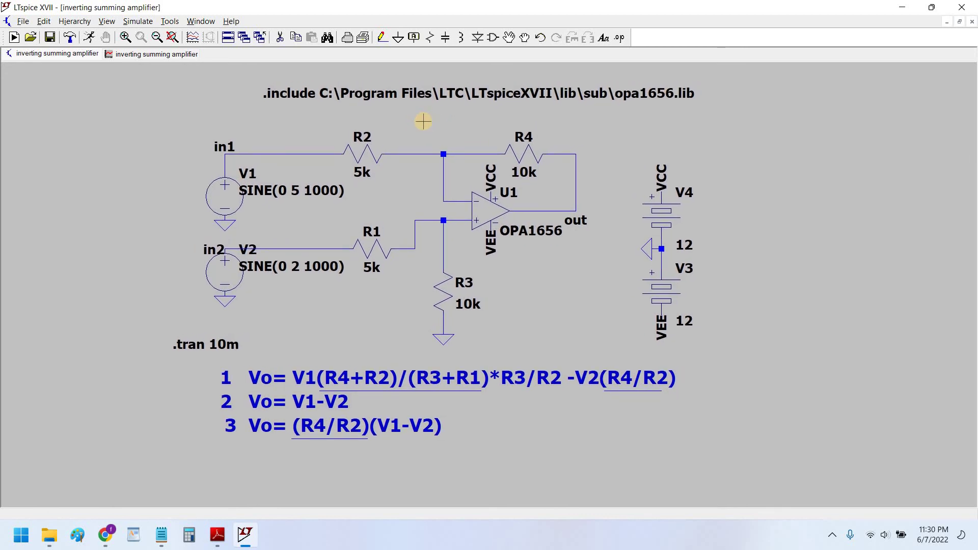
drag(436, 118, 431, 121)
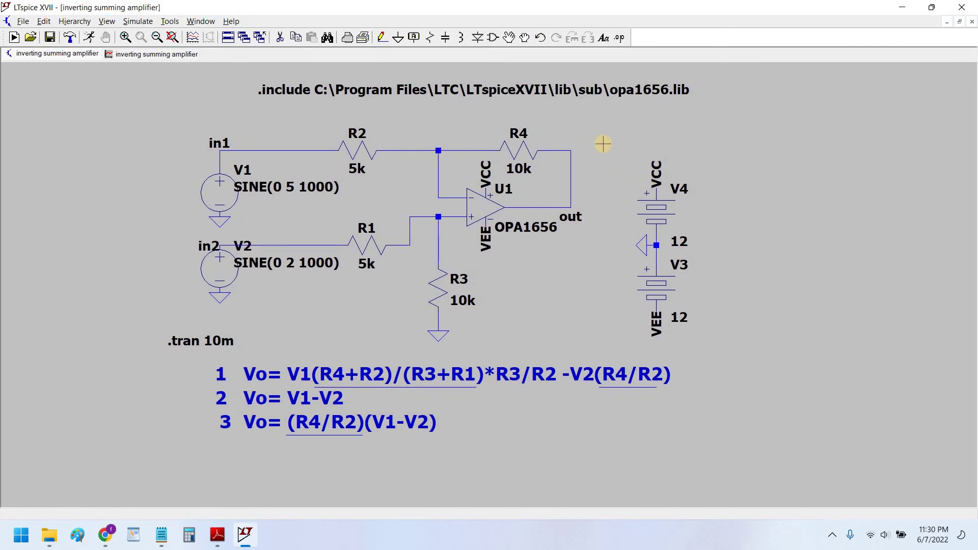